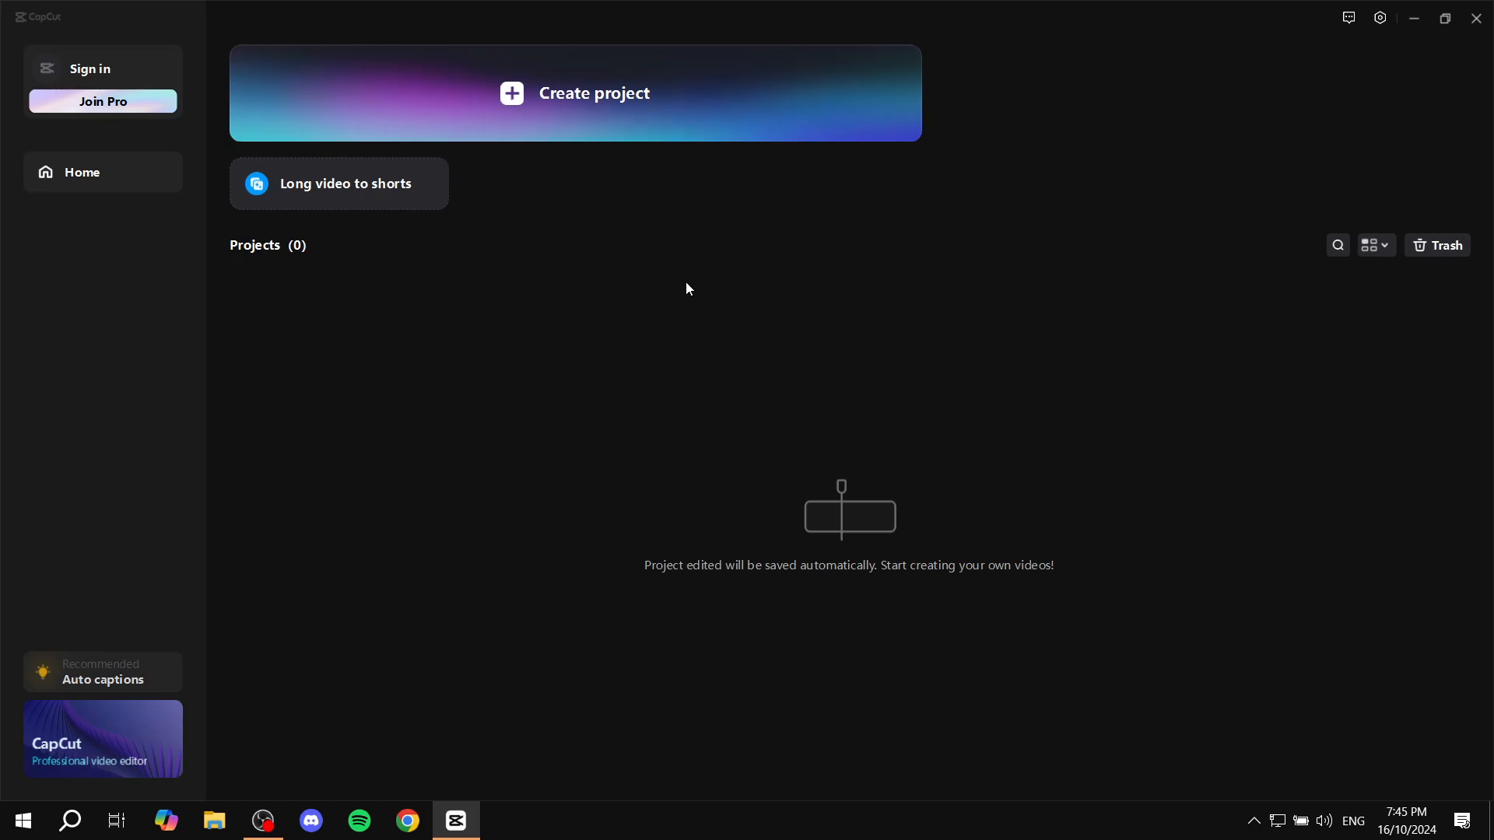
pyautogui.click(680, 101)
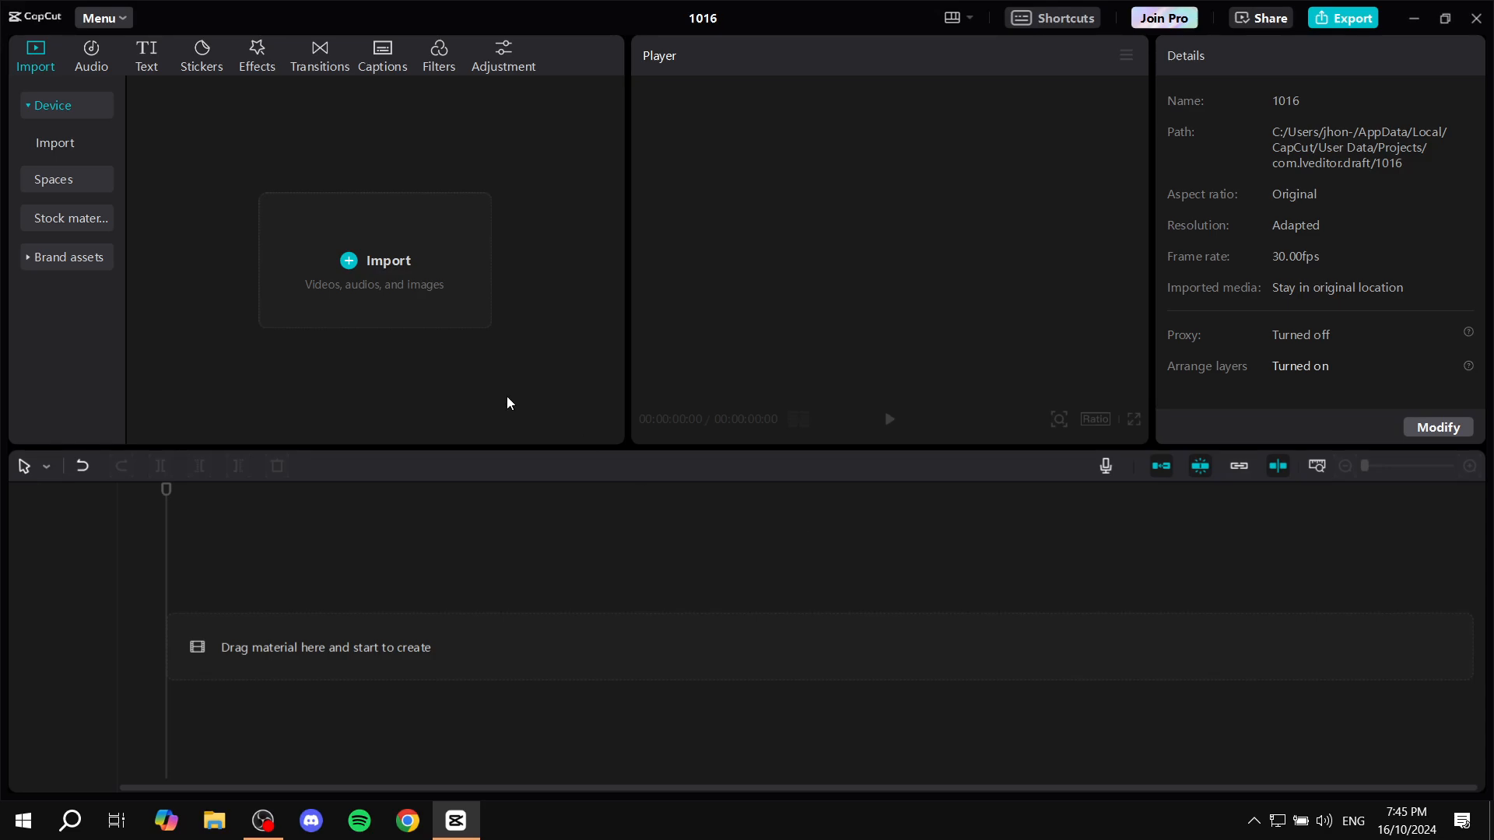
pyautogui.click(381, 238)
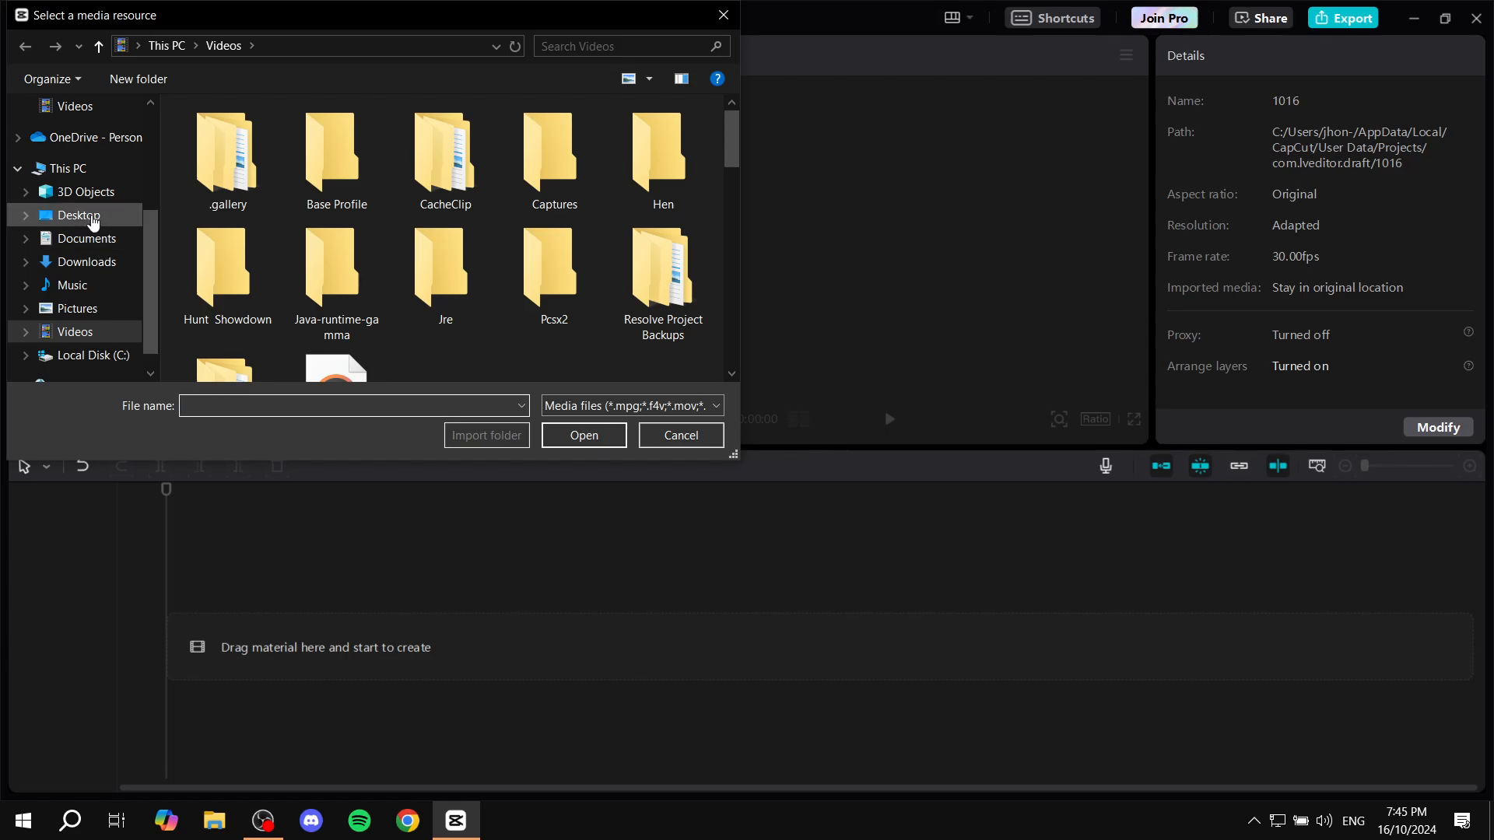
pyautogui.click(92, 222)
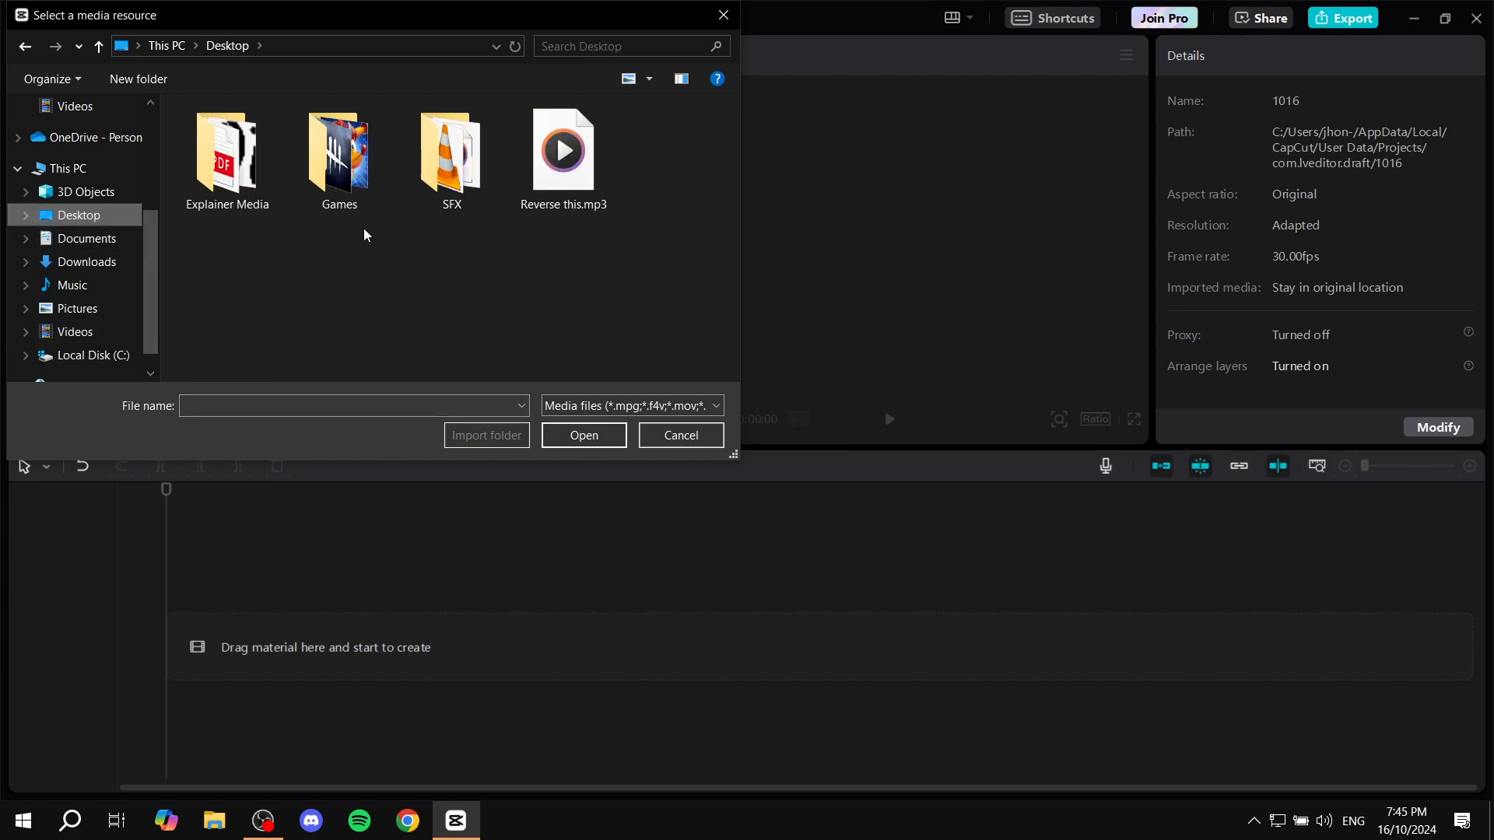
pyautogui.doubleClick(226, 155)
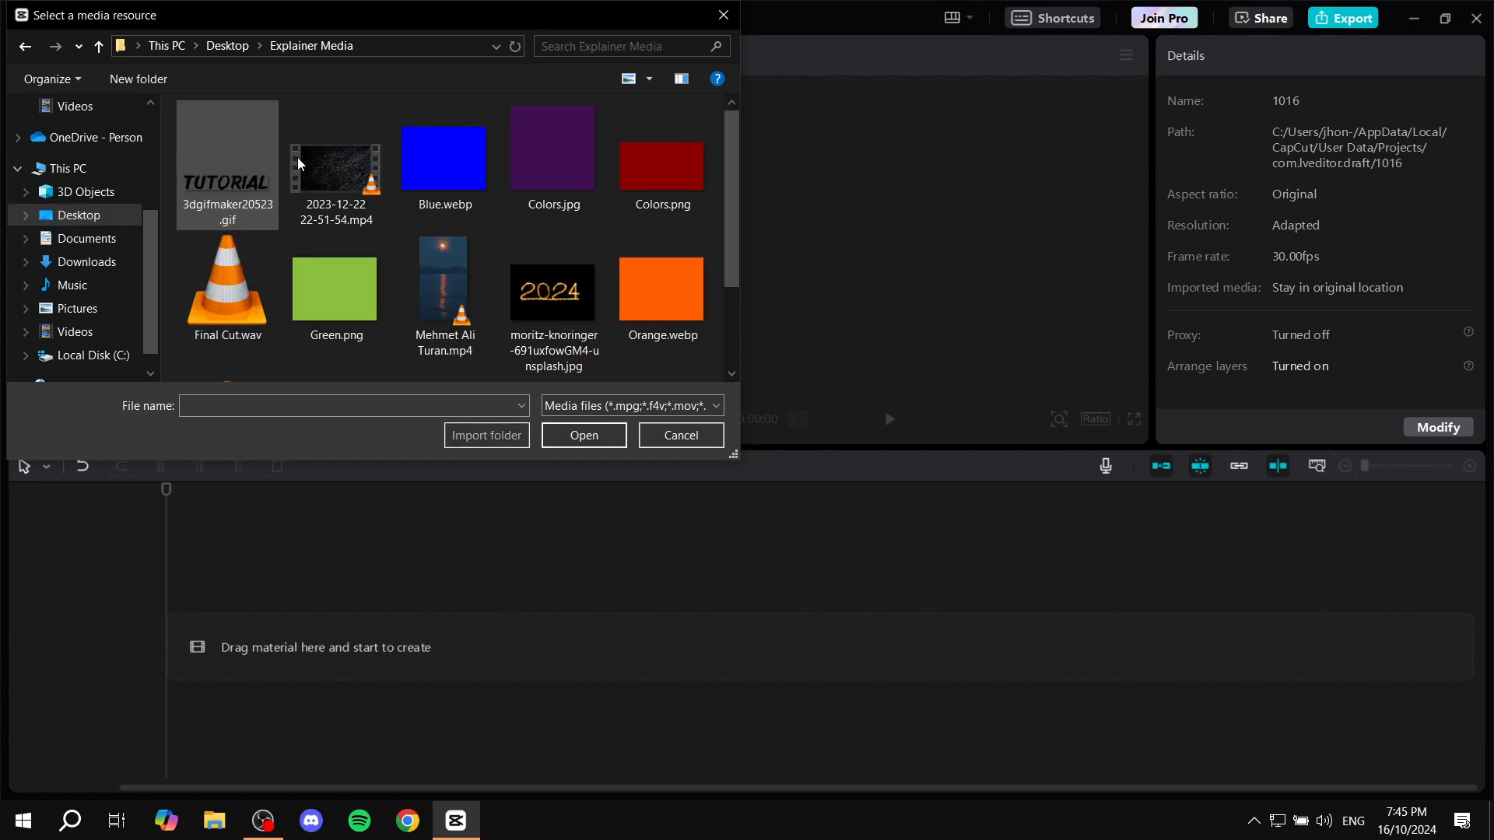
pyautogui.doubleClick(374, 177)
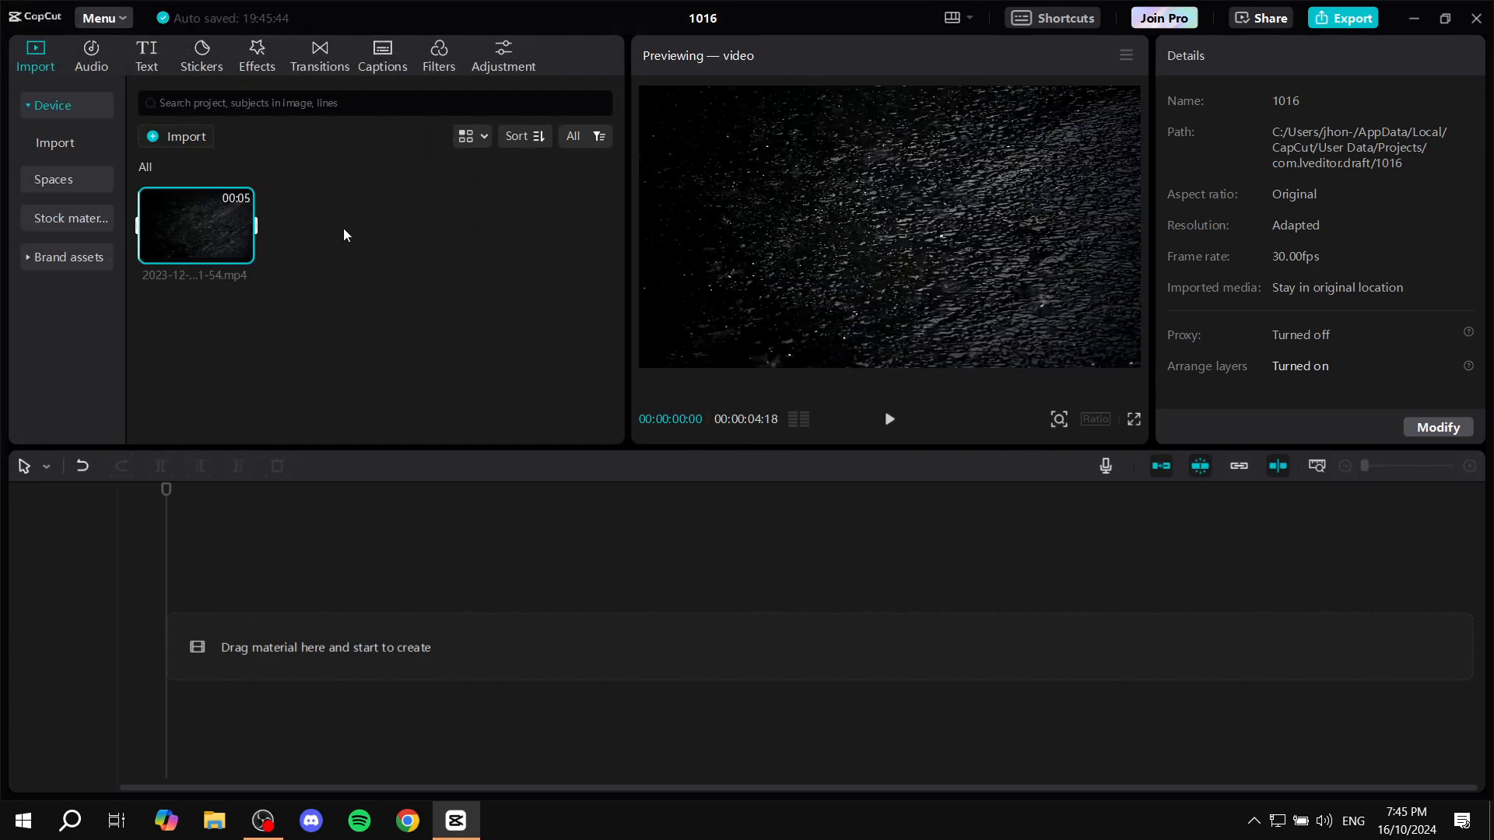
# Step: Place the imported video at the start of the timeline and reverse the clip
pyautogui.moveTo(198, 240); pyautogui.dragTo(258, 644)
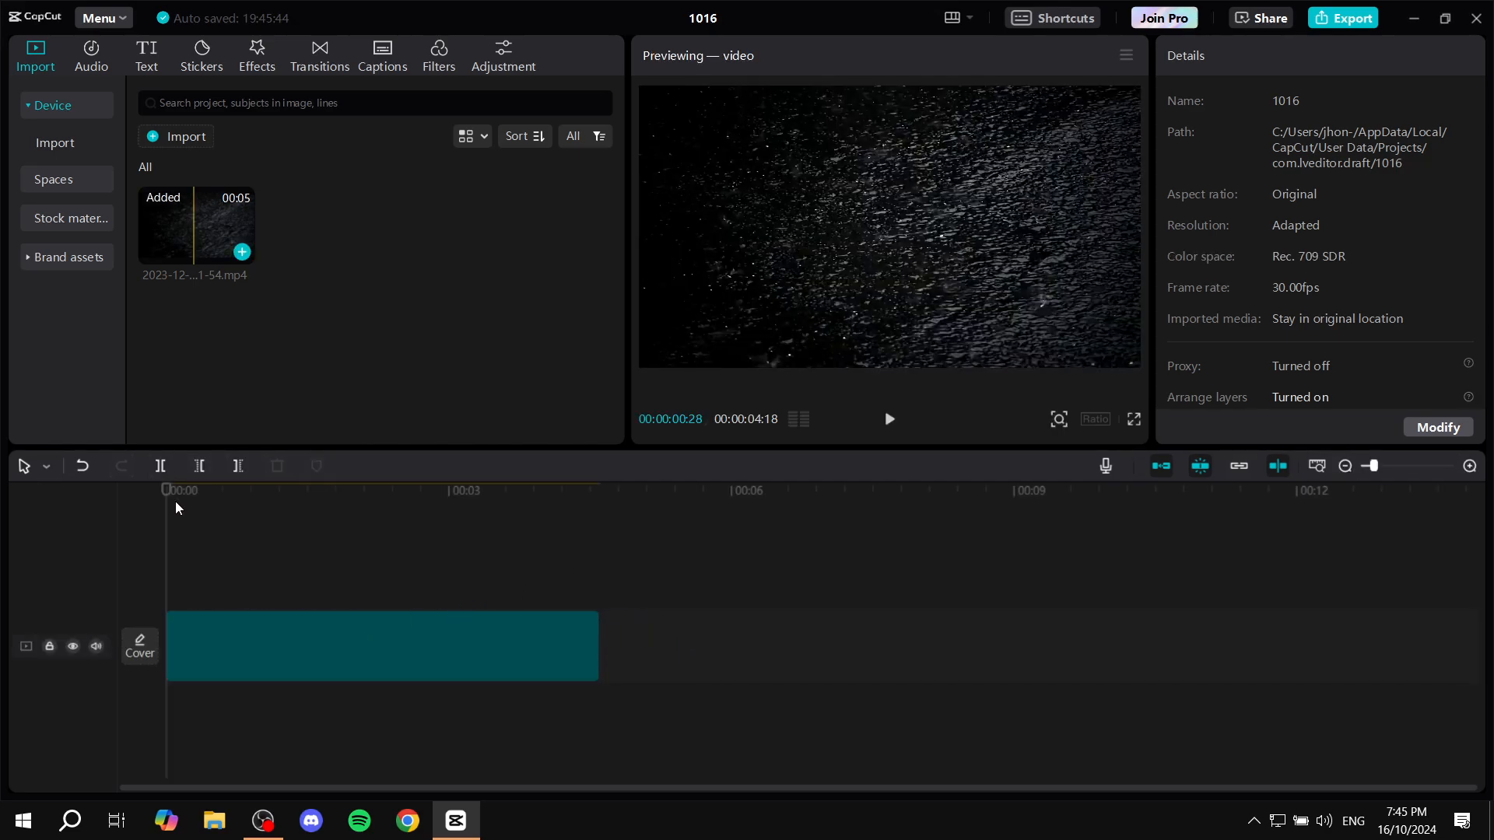
pyautogui.click(490, 650)
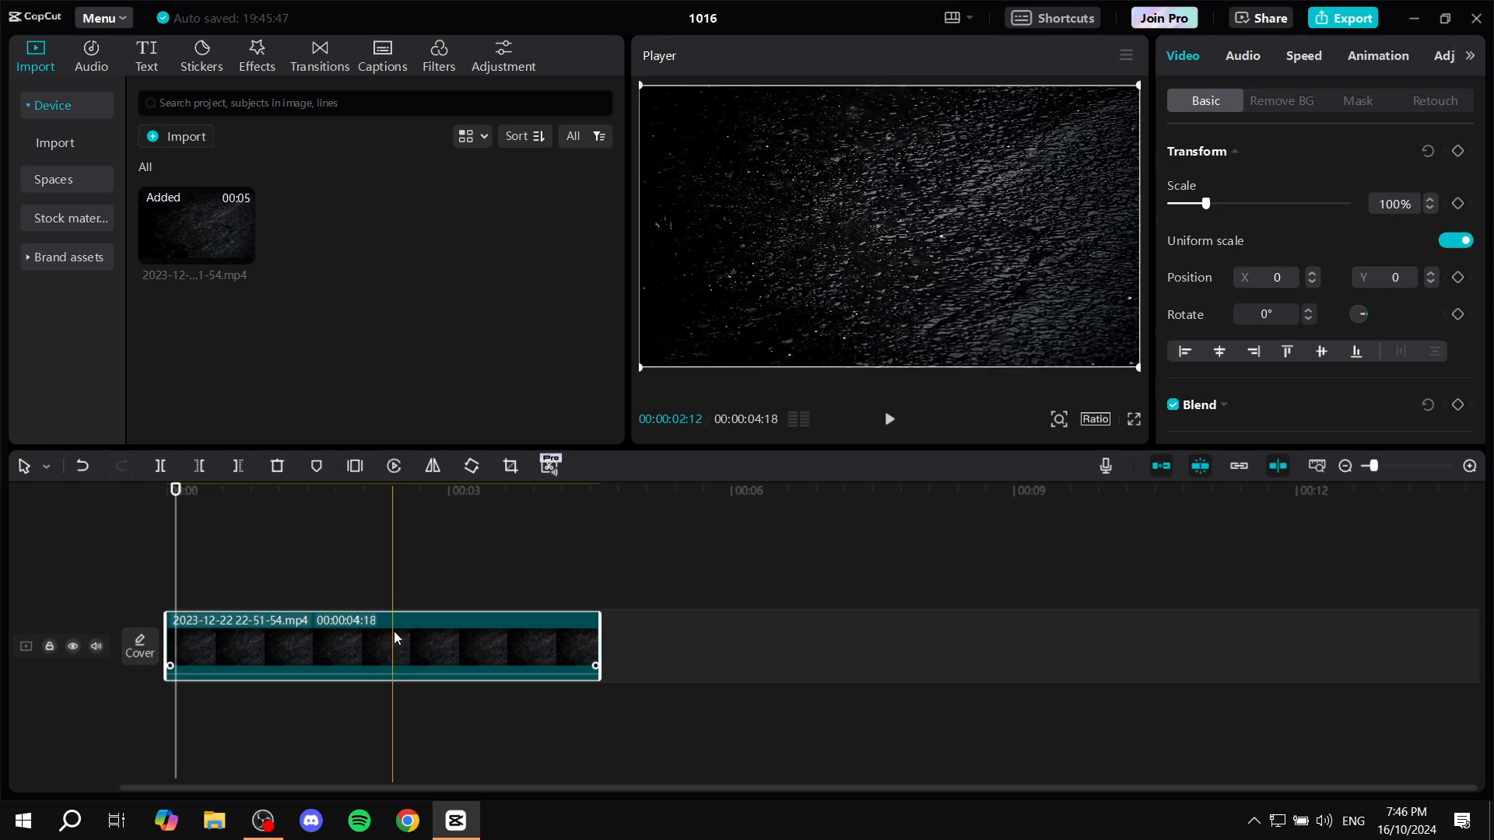
pyautogui.click(393, 466)
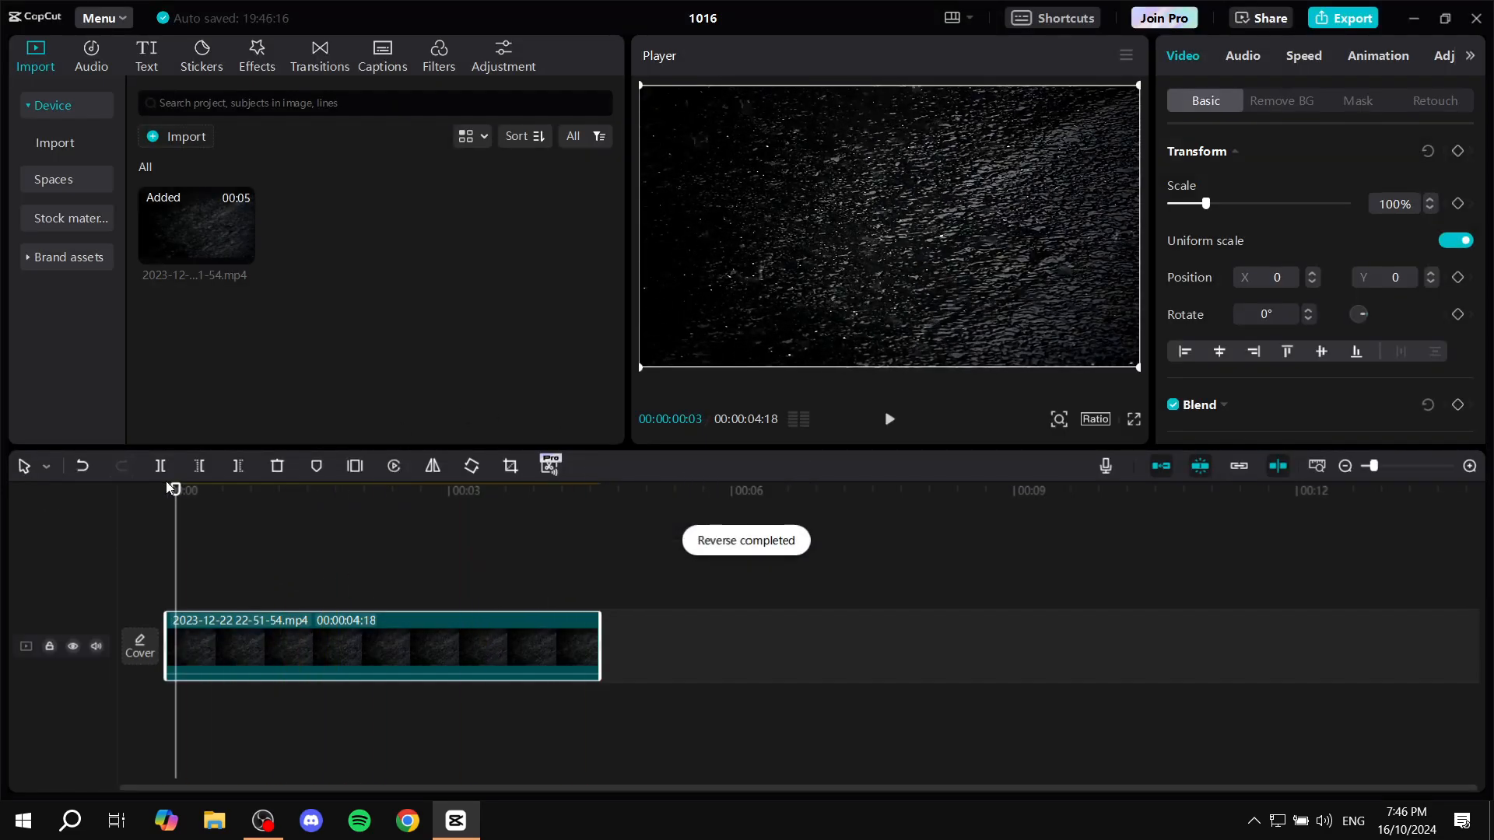
pyautogui.moveTo(169, 487); pyautogui.dragTo(257, 500)
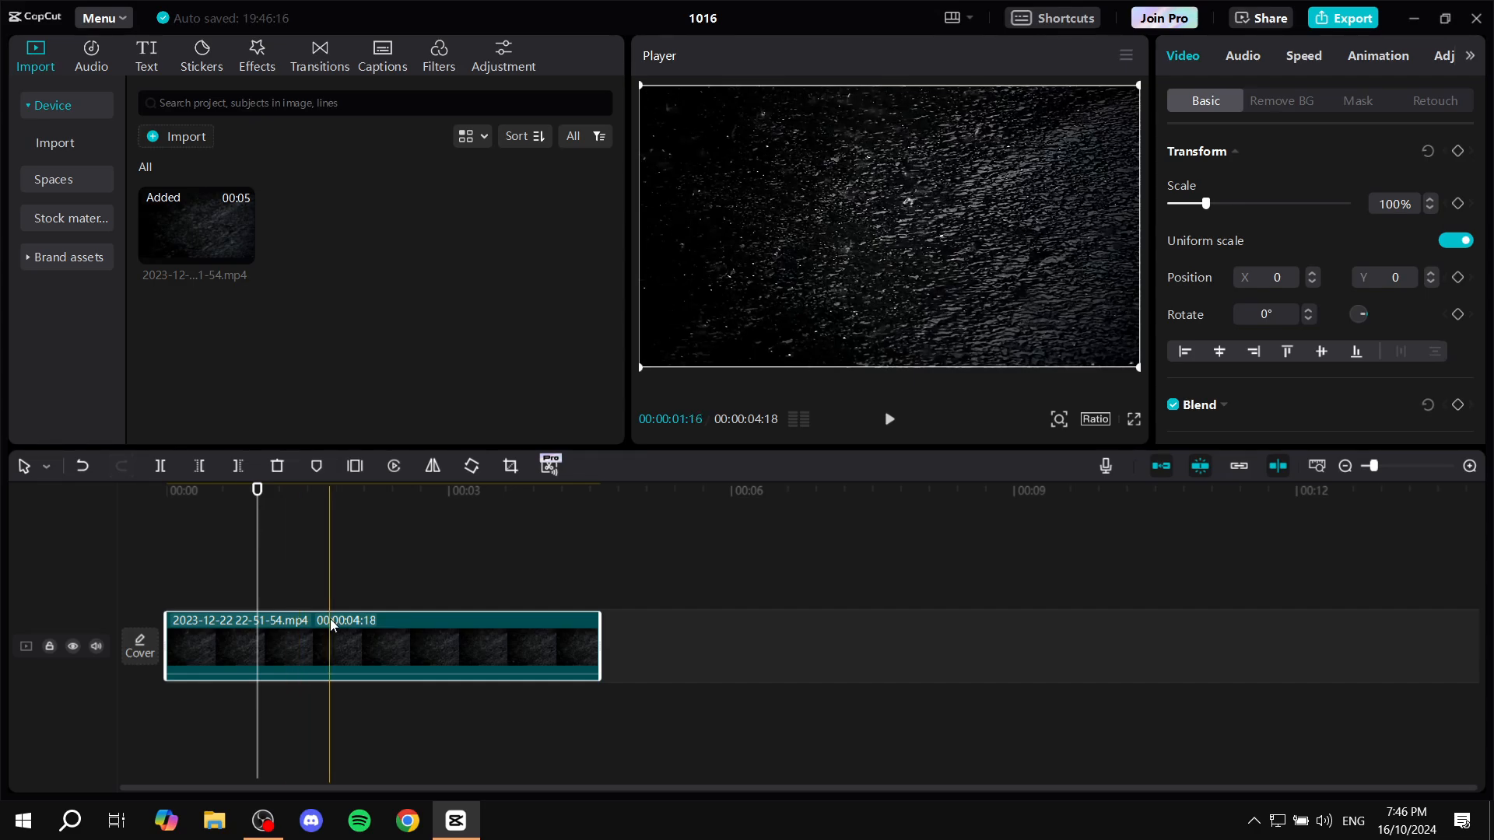
# Step: Extract the audio from the reversed video clip and delete the video from the timeline
pyautogui.rightClick(339, 648)
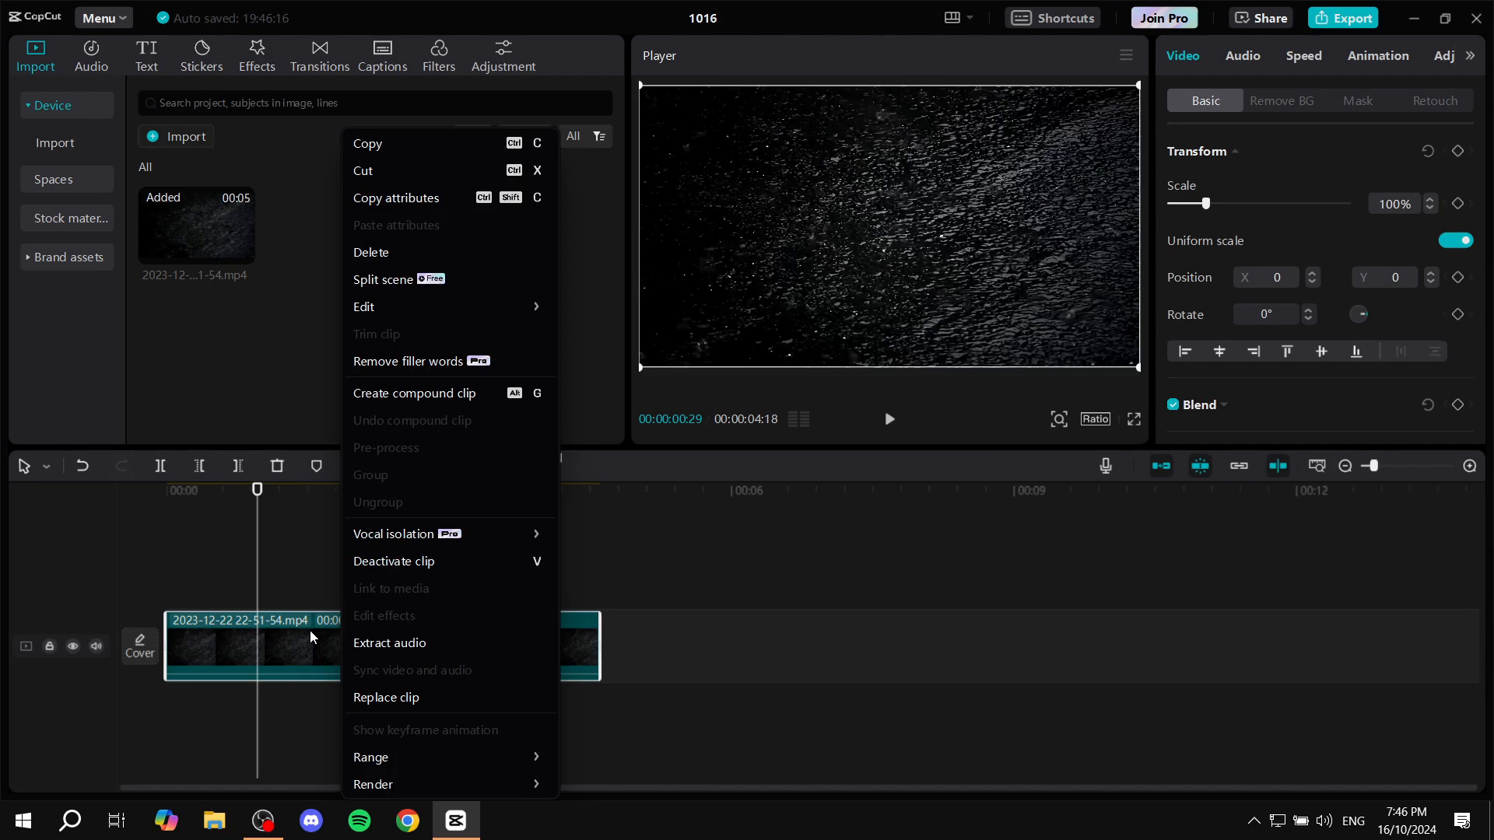
pyautogui.click(315, 551)
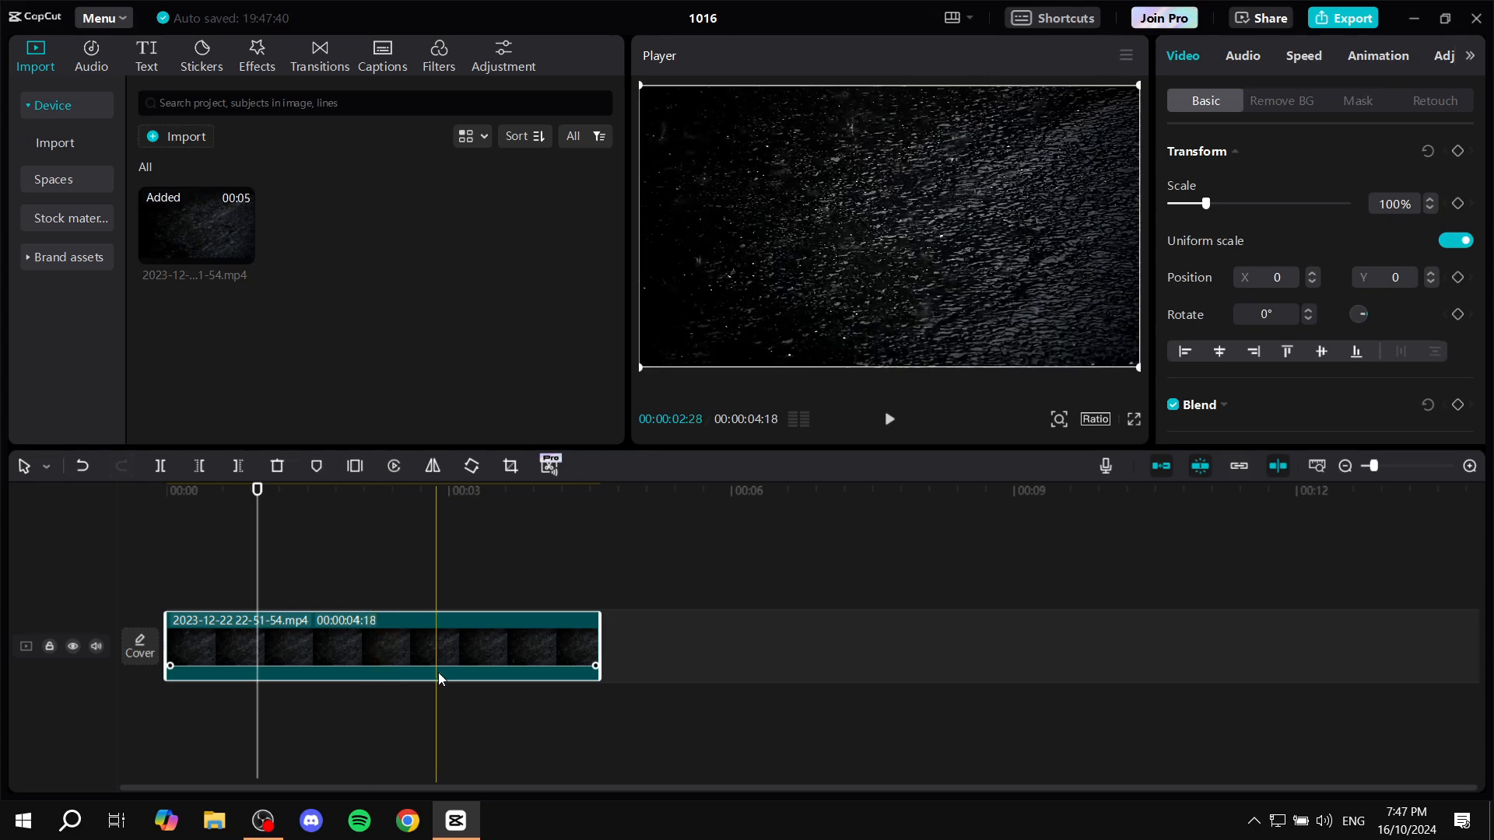
pyautogui.rightClick(378, 675)
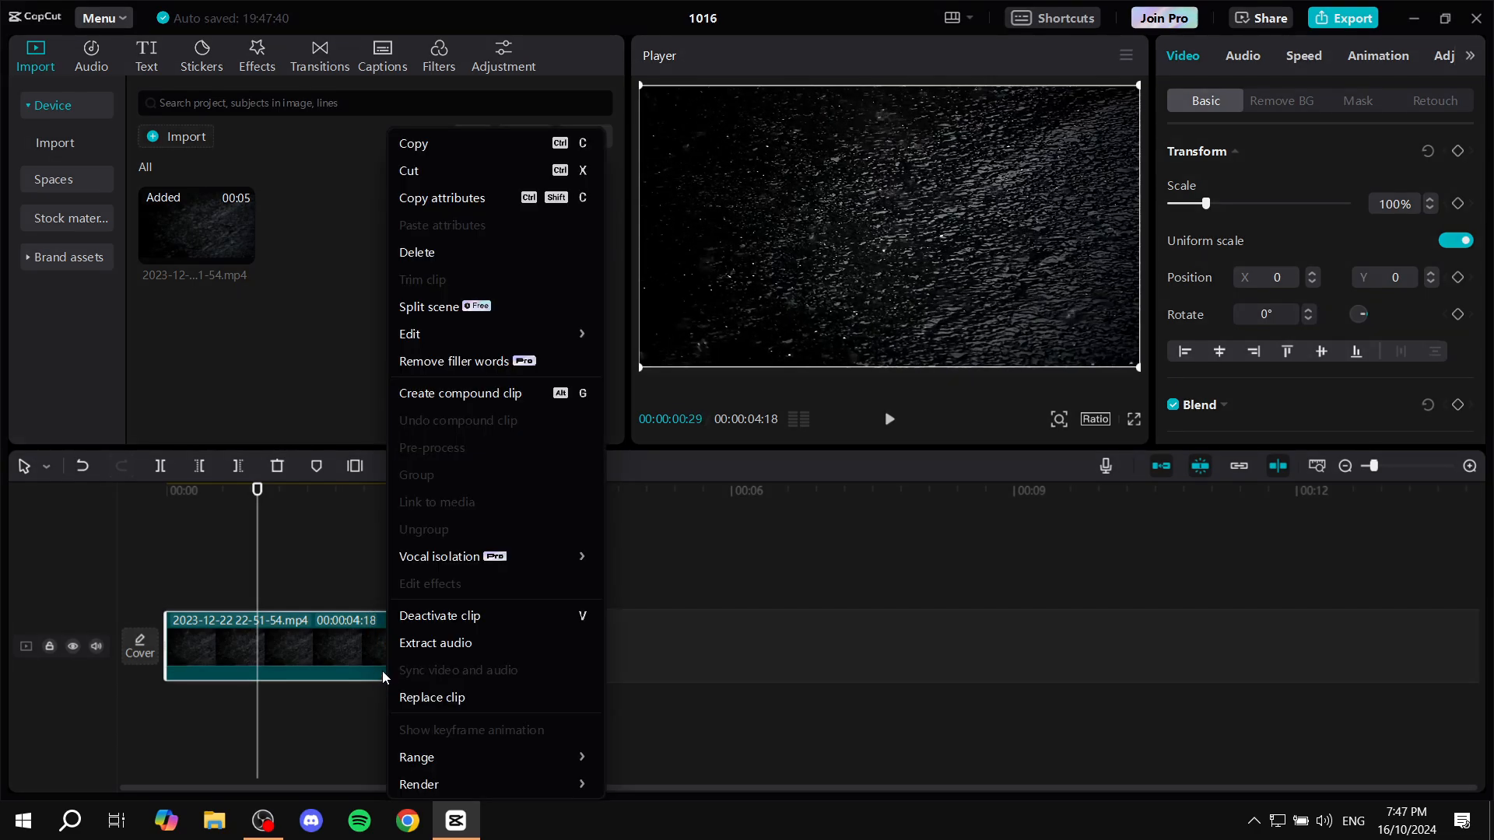
pyautogui.click(448, 651)
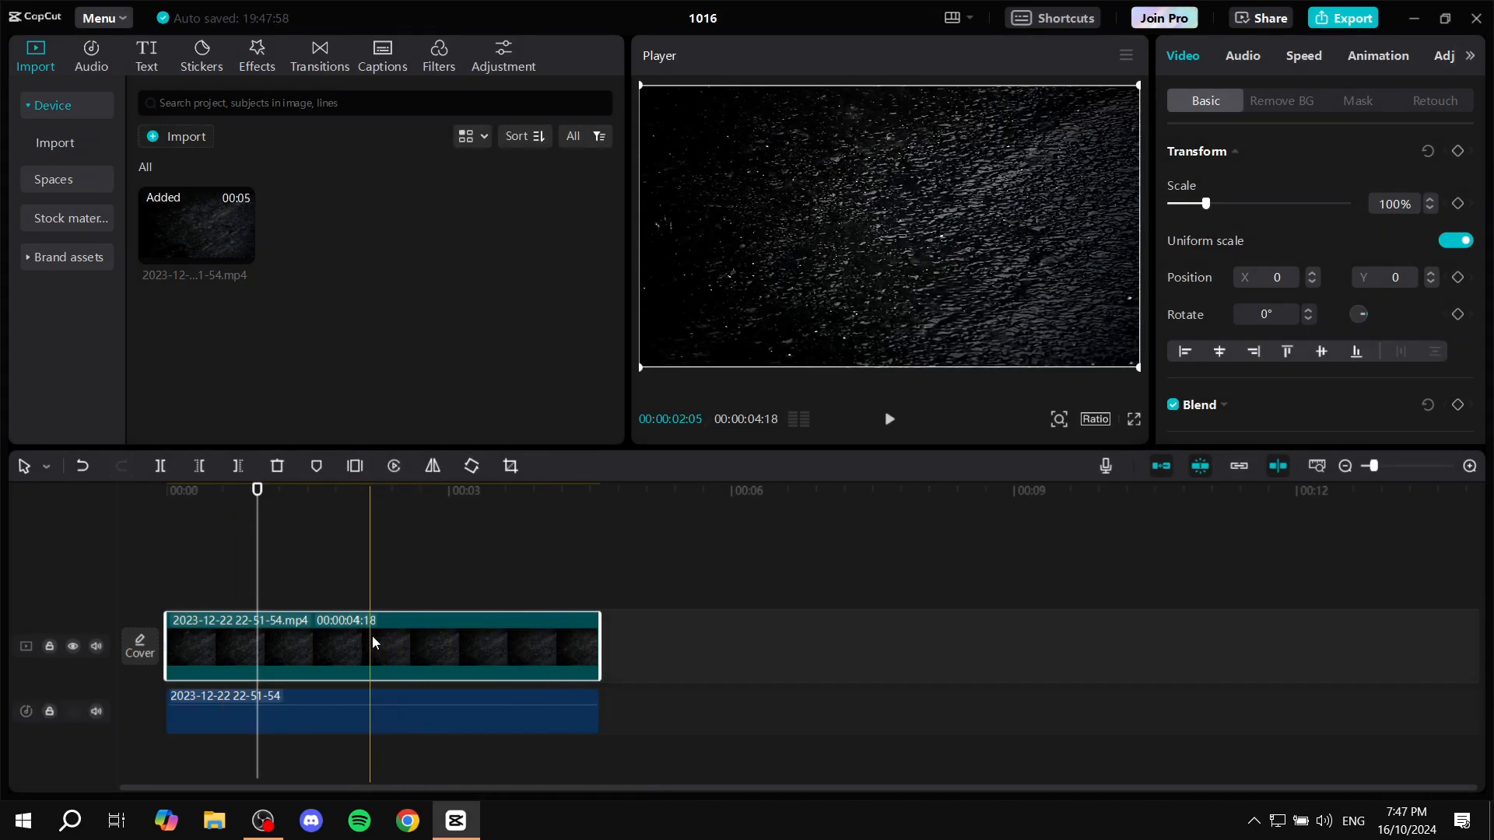
pyautogui.moveTo(371, 638); pyautogui.dragTo(754, 638)
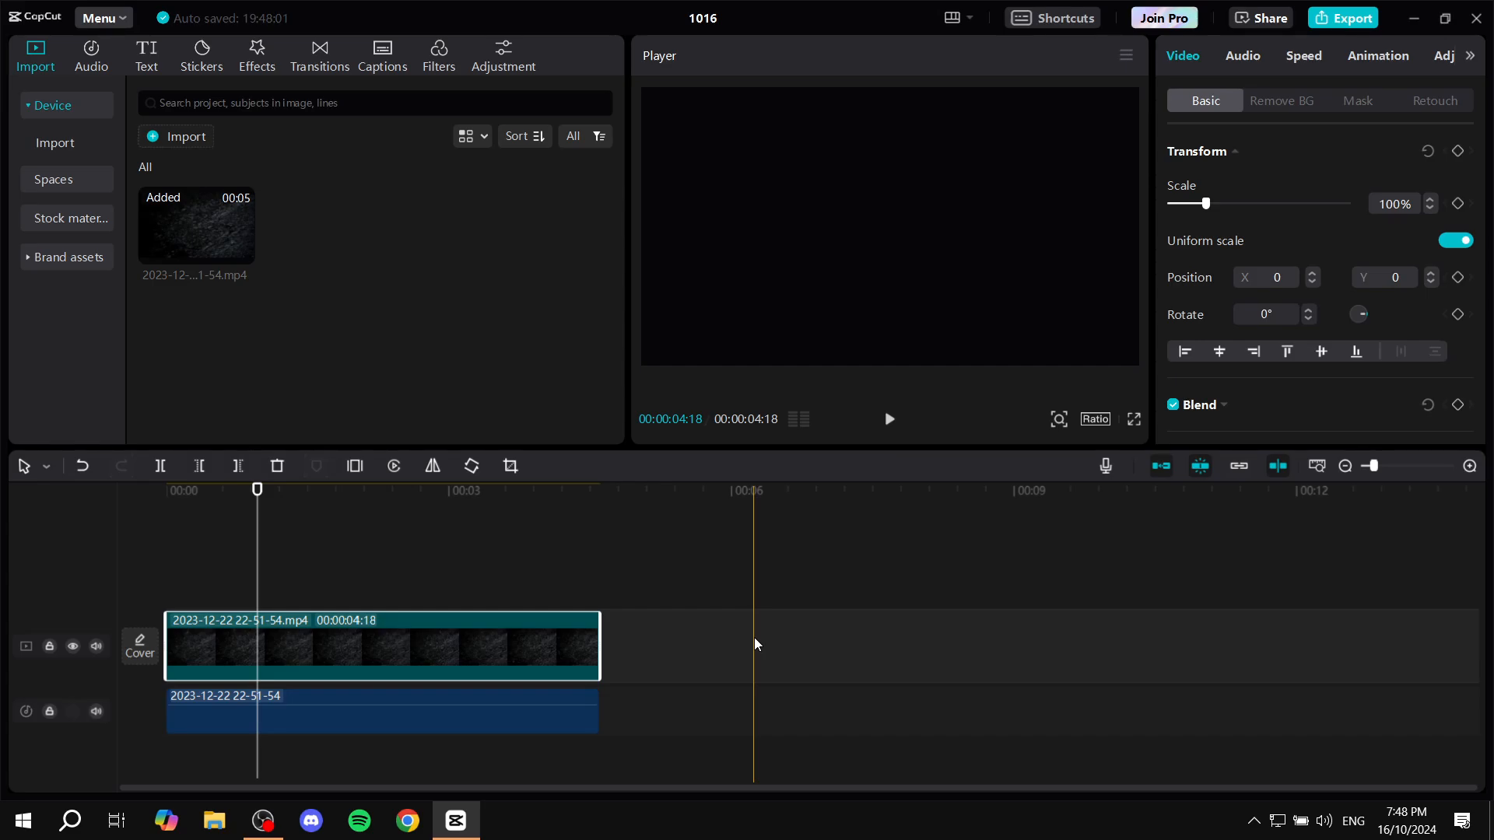
pyautogui.press('Delete')
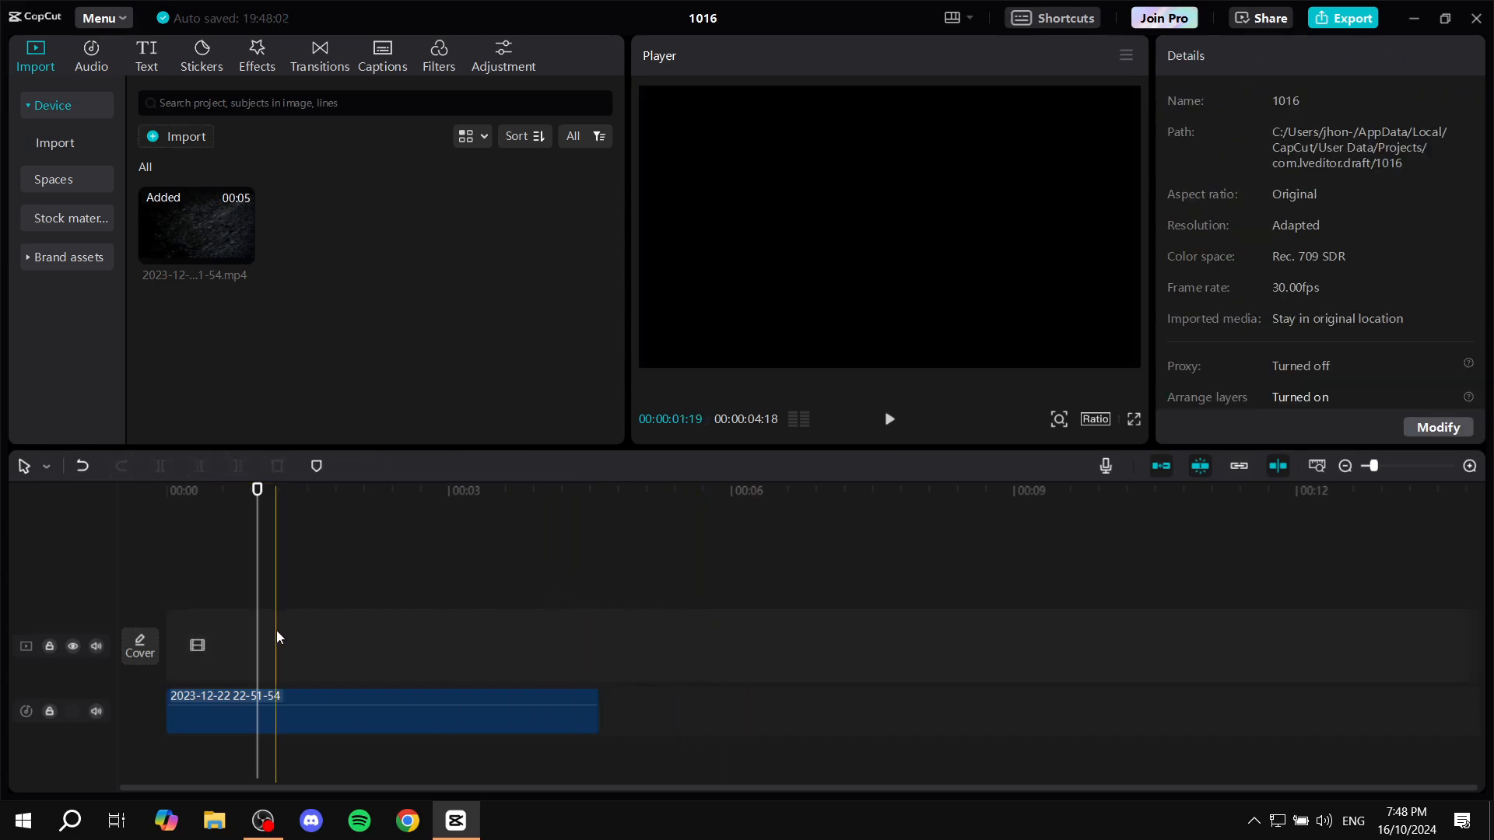
# Step: Play back the extracted audio, and delete the audio clip from the timeline
pyautogui.click(172, 589)
pyautogui.press('space')
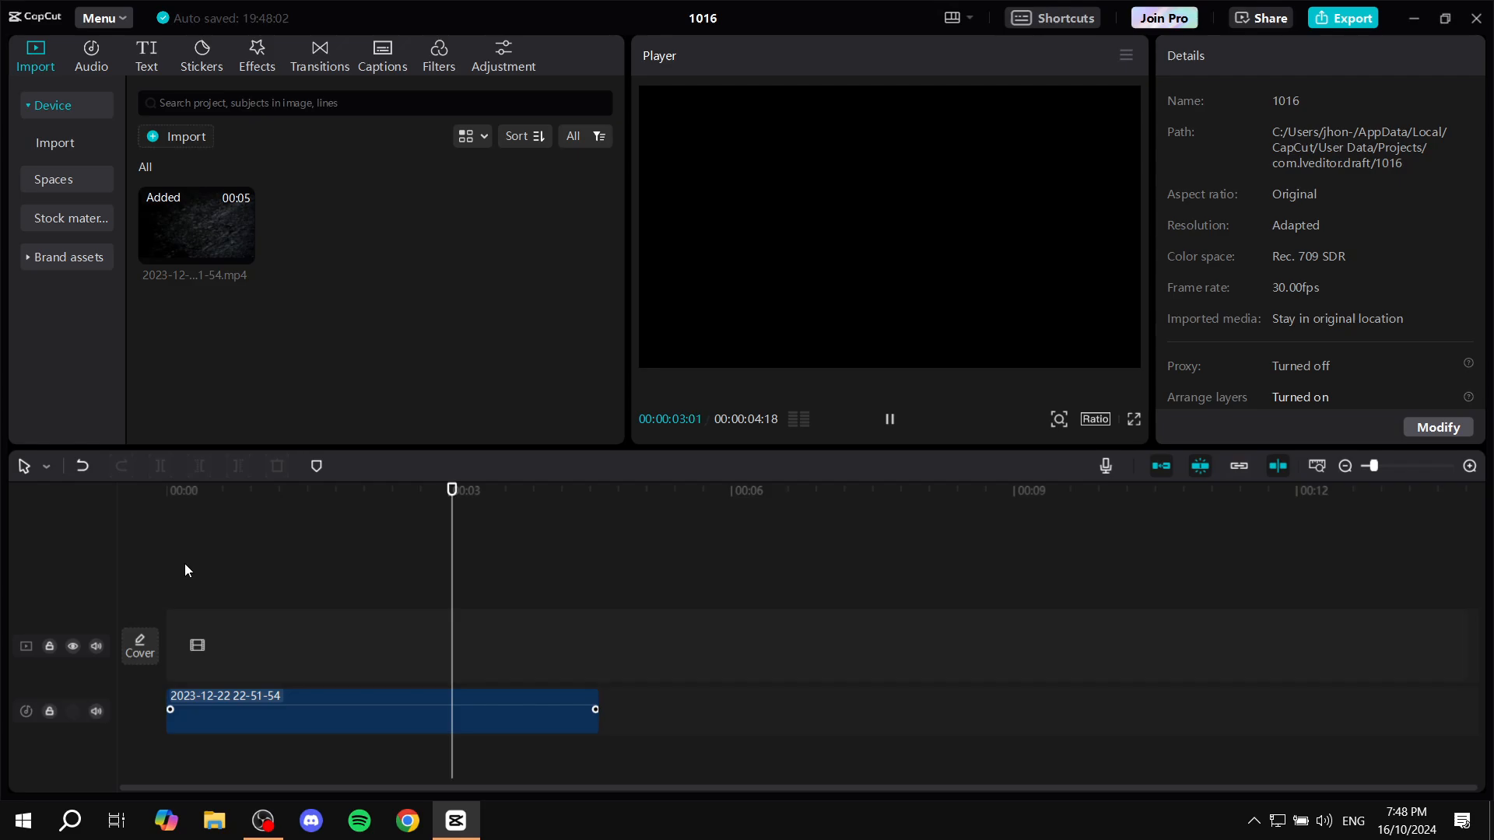
pyautogui.press('space')
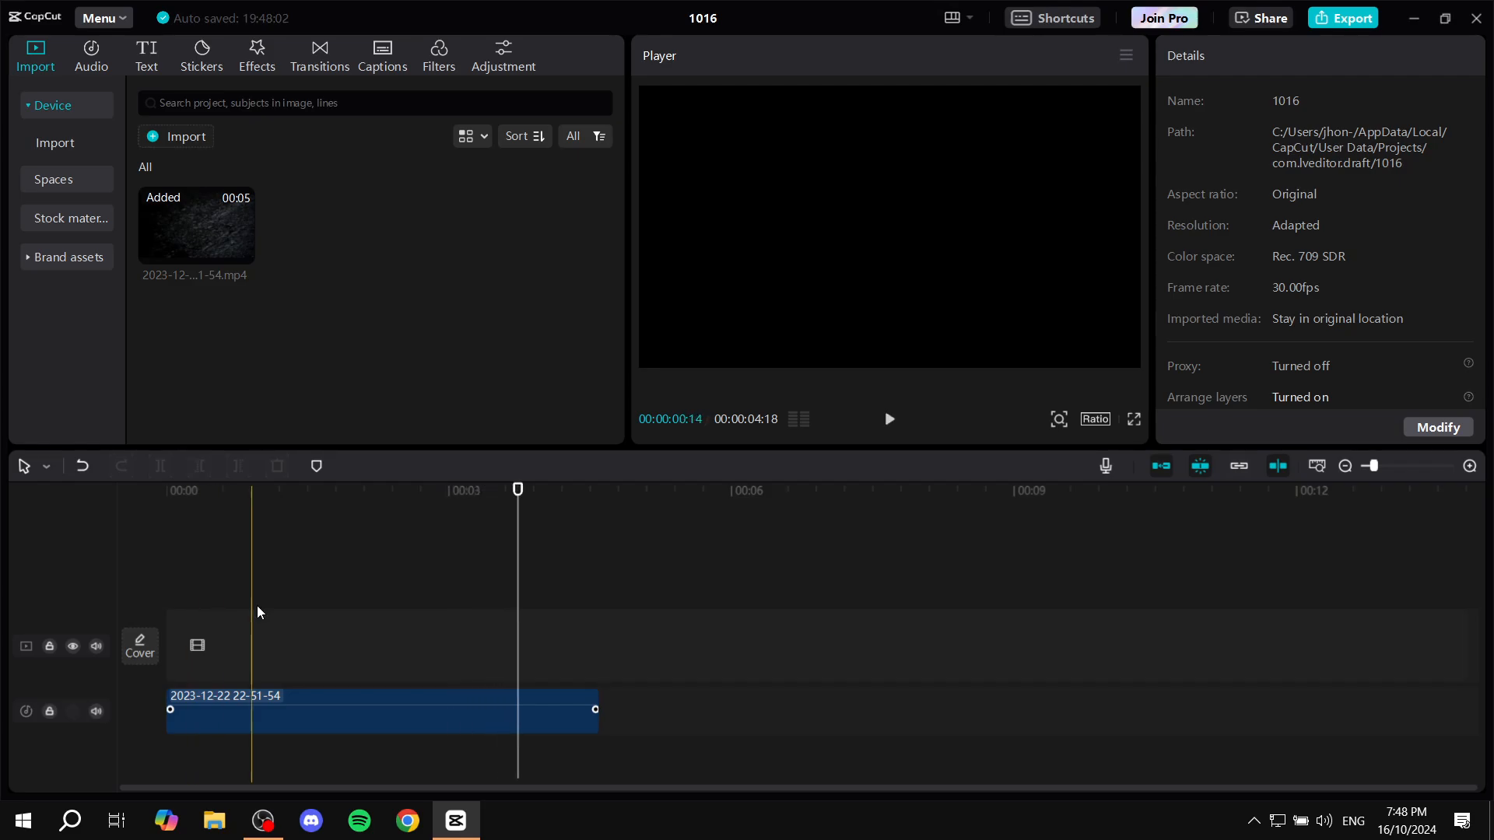
pyautogui.click(330, 721)
pyautogui.press('Delete')
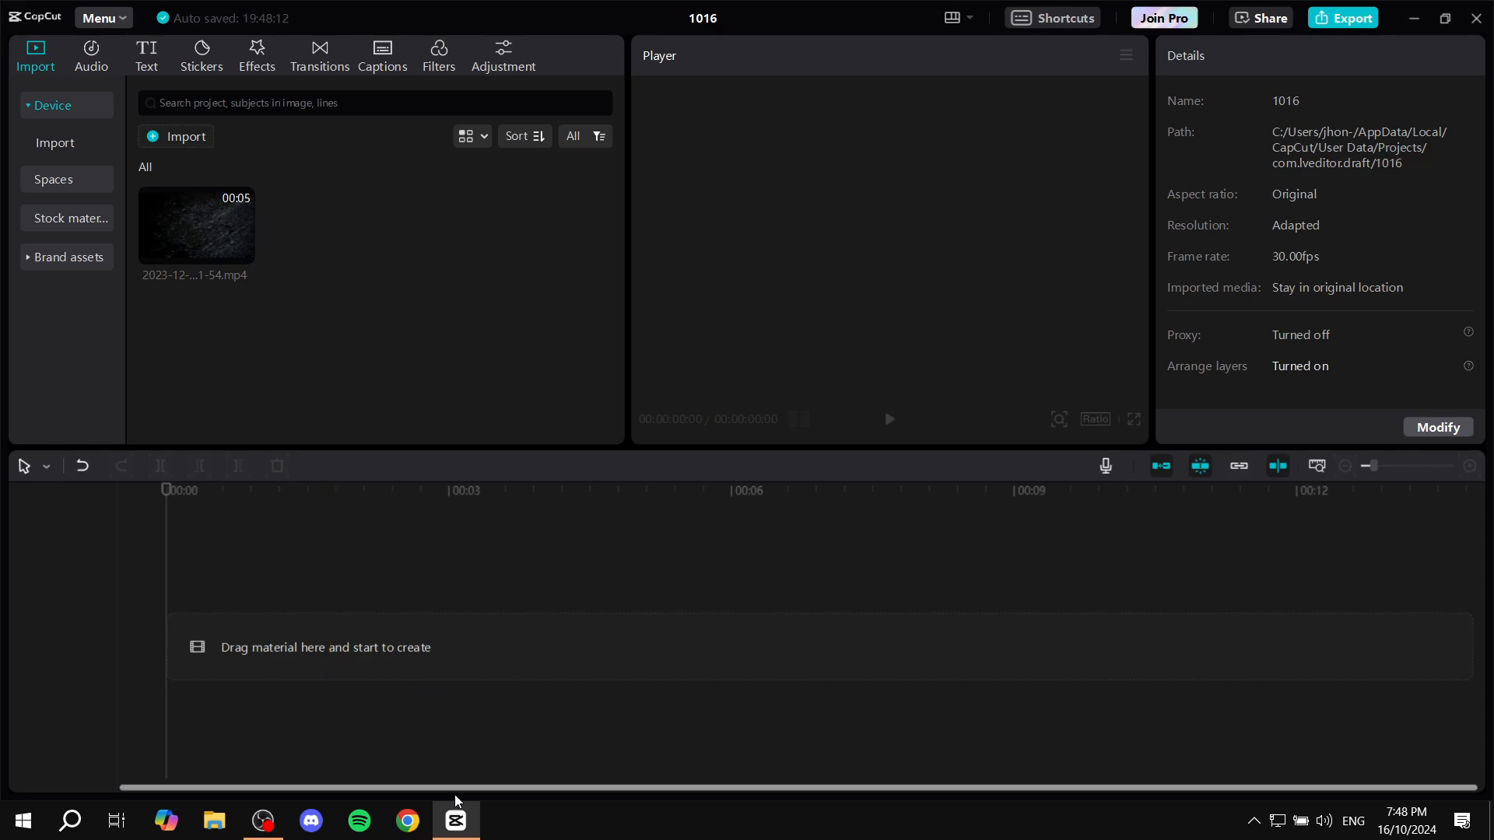
# Step: Import the audio file Reverse this.mp3 and place it at the start of the timeline
pyautogui.click(463, 835)
pyautogui.moveTo(702, 348); pyautogui.dragTo(417, 262)
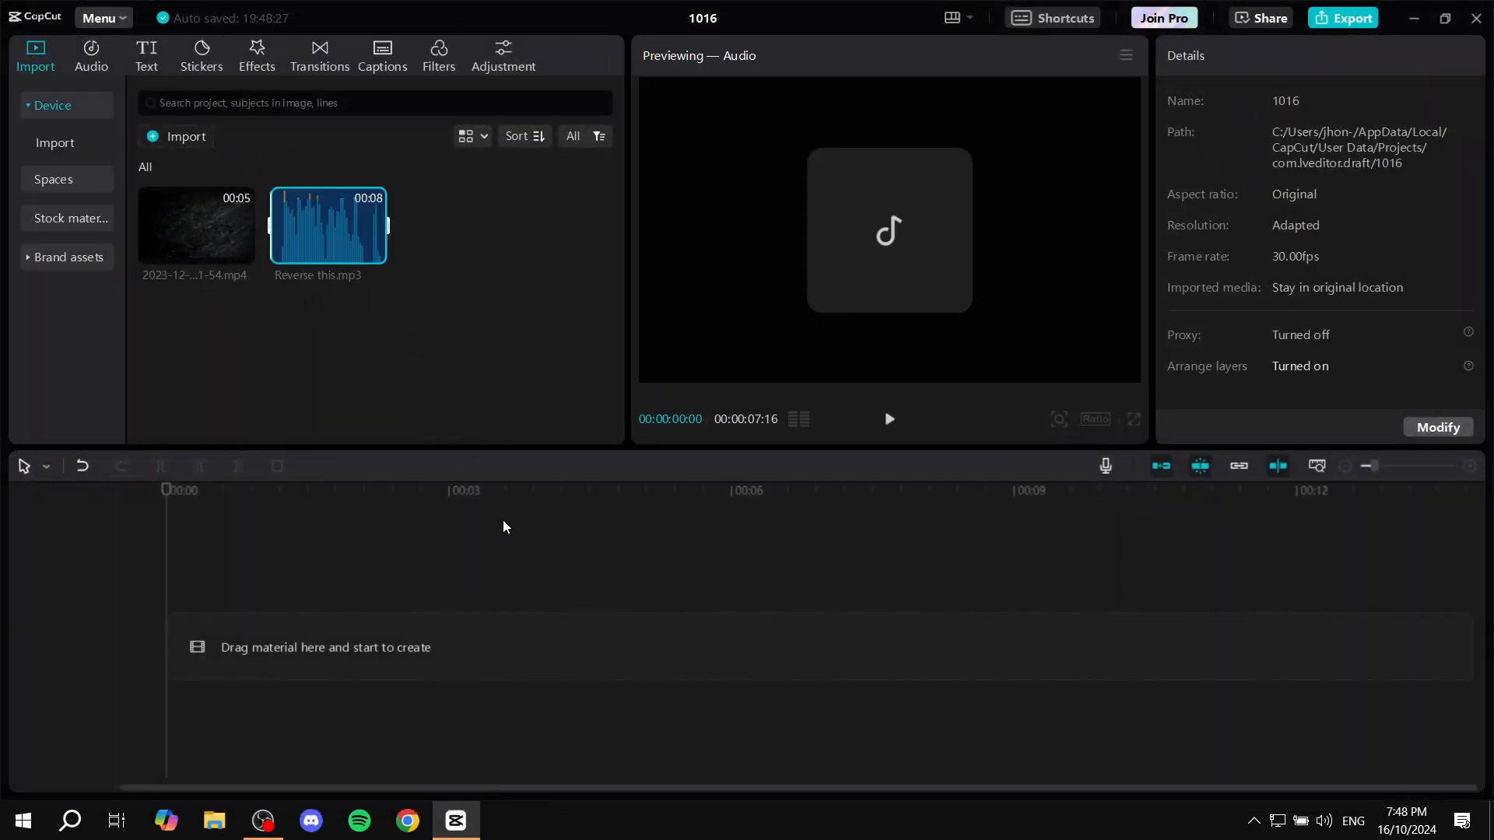
pyautogui.moveTo(343, 190); pyautogui.dragTo(177, 654)
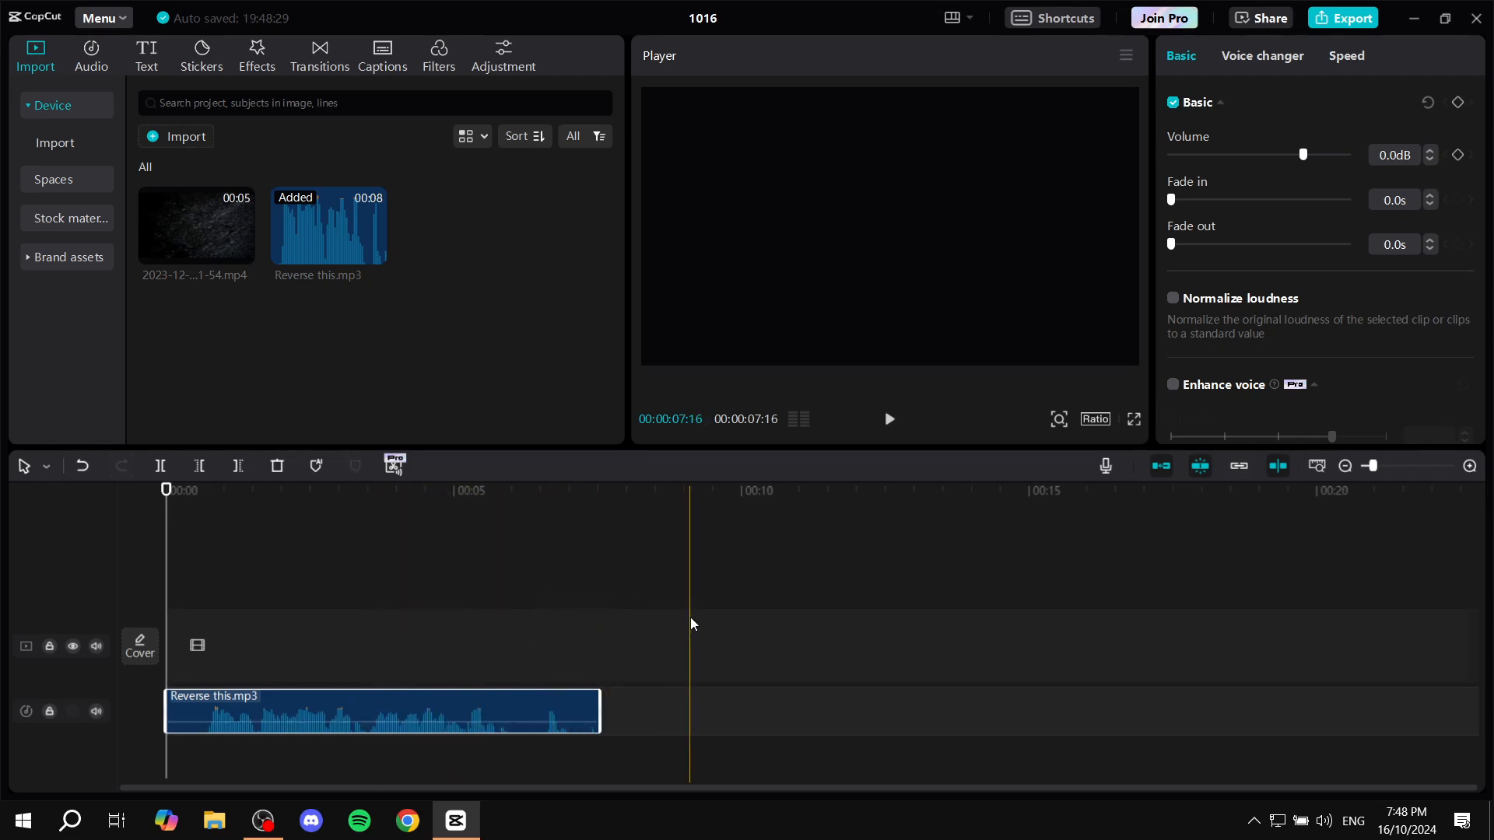
pyautogui.click(835, 663)
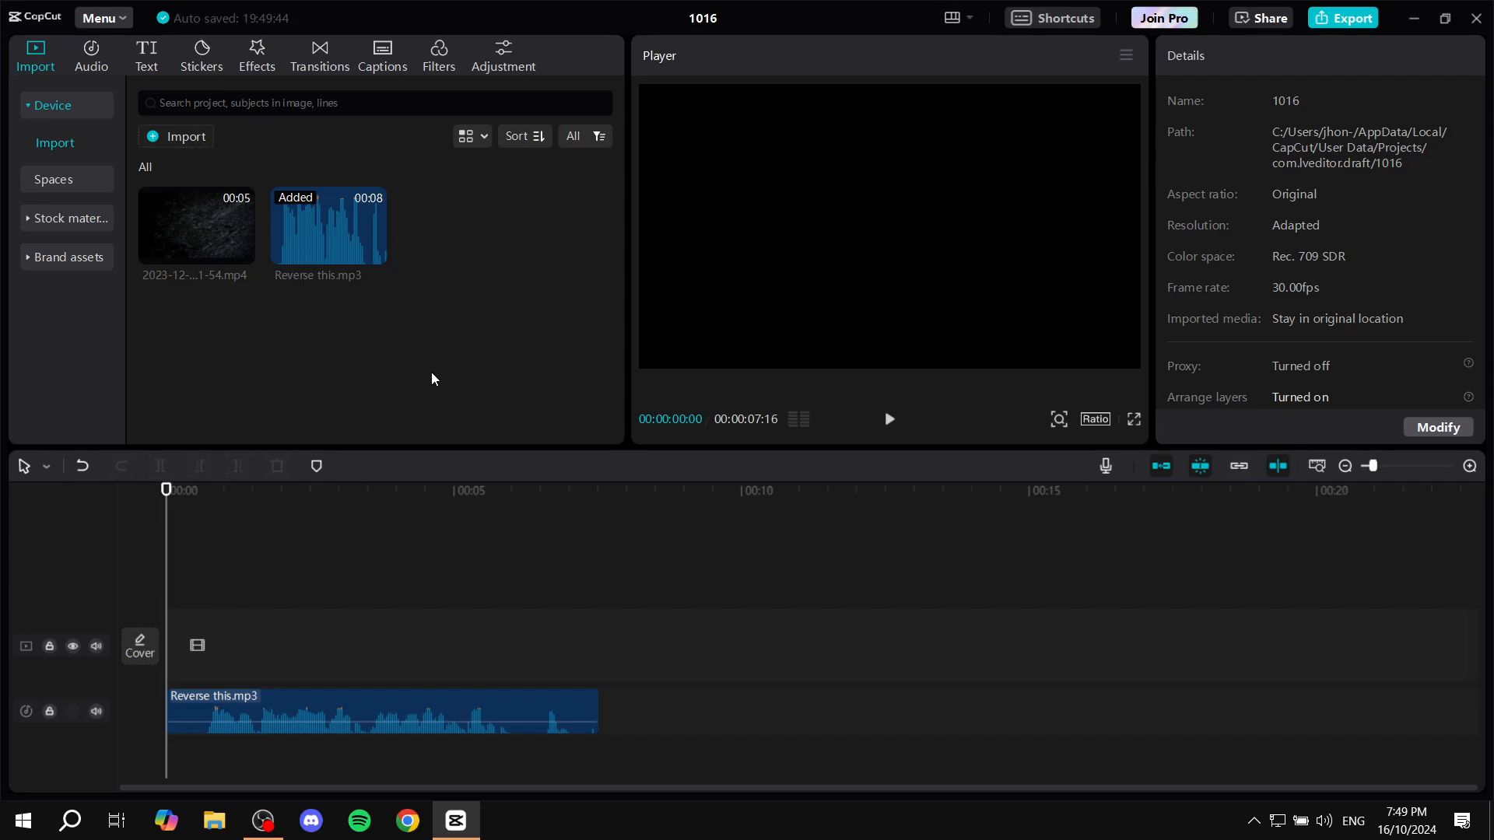
# Step: Add a black screen image from the stock library above the audio and extend it to the audio's full length, 00:00:07:16
pyautogui.click(70, 219)
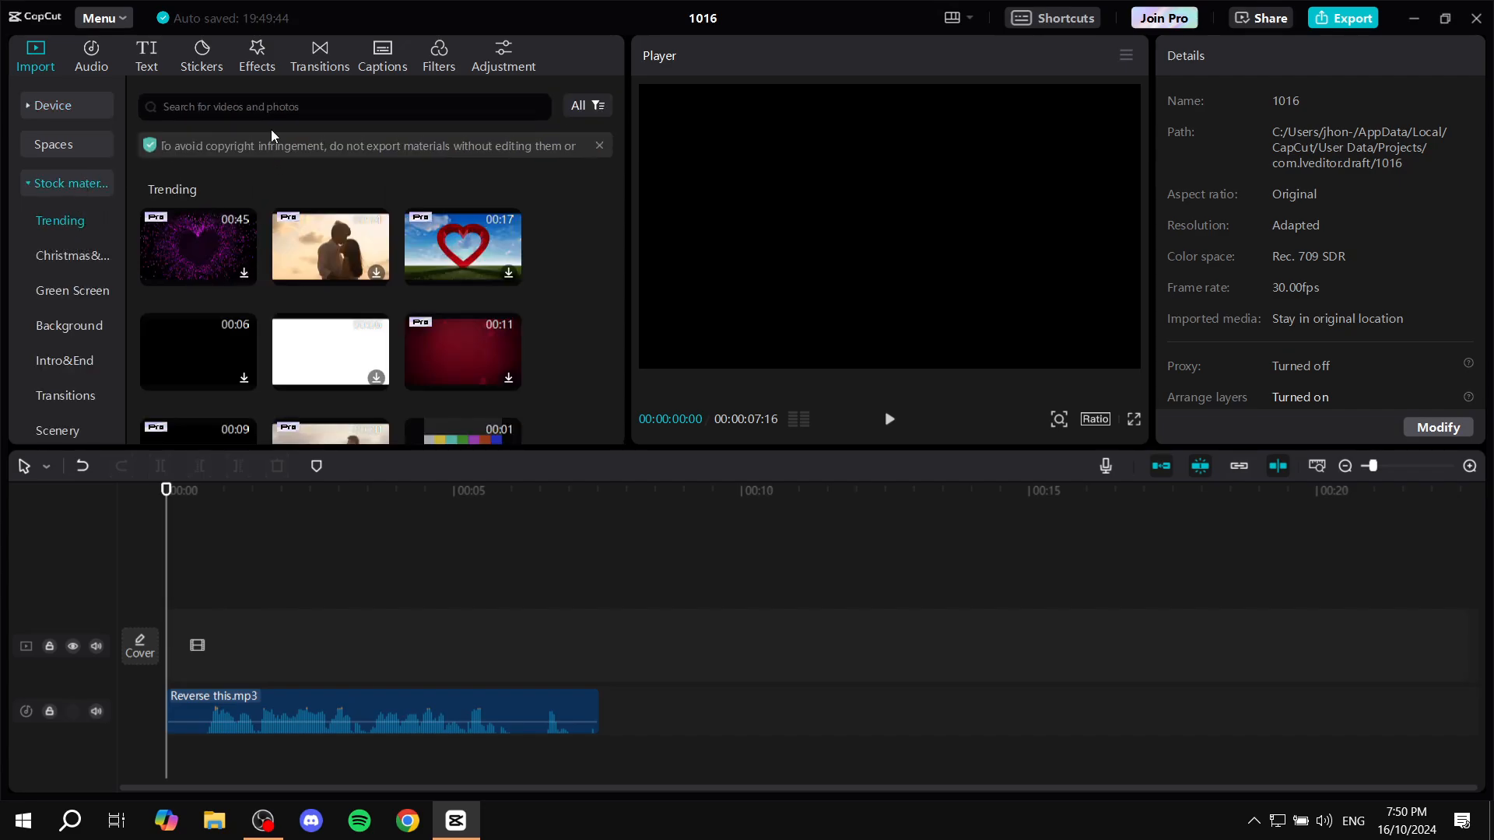
pyautogui.click(266, 108)
pyautogui.click(203, 160)
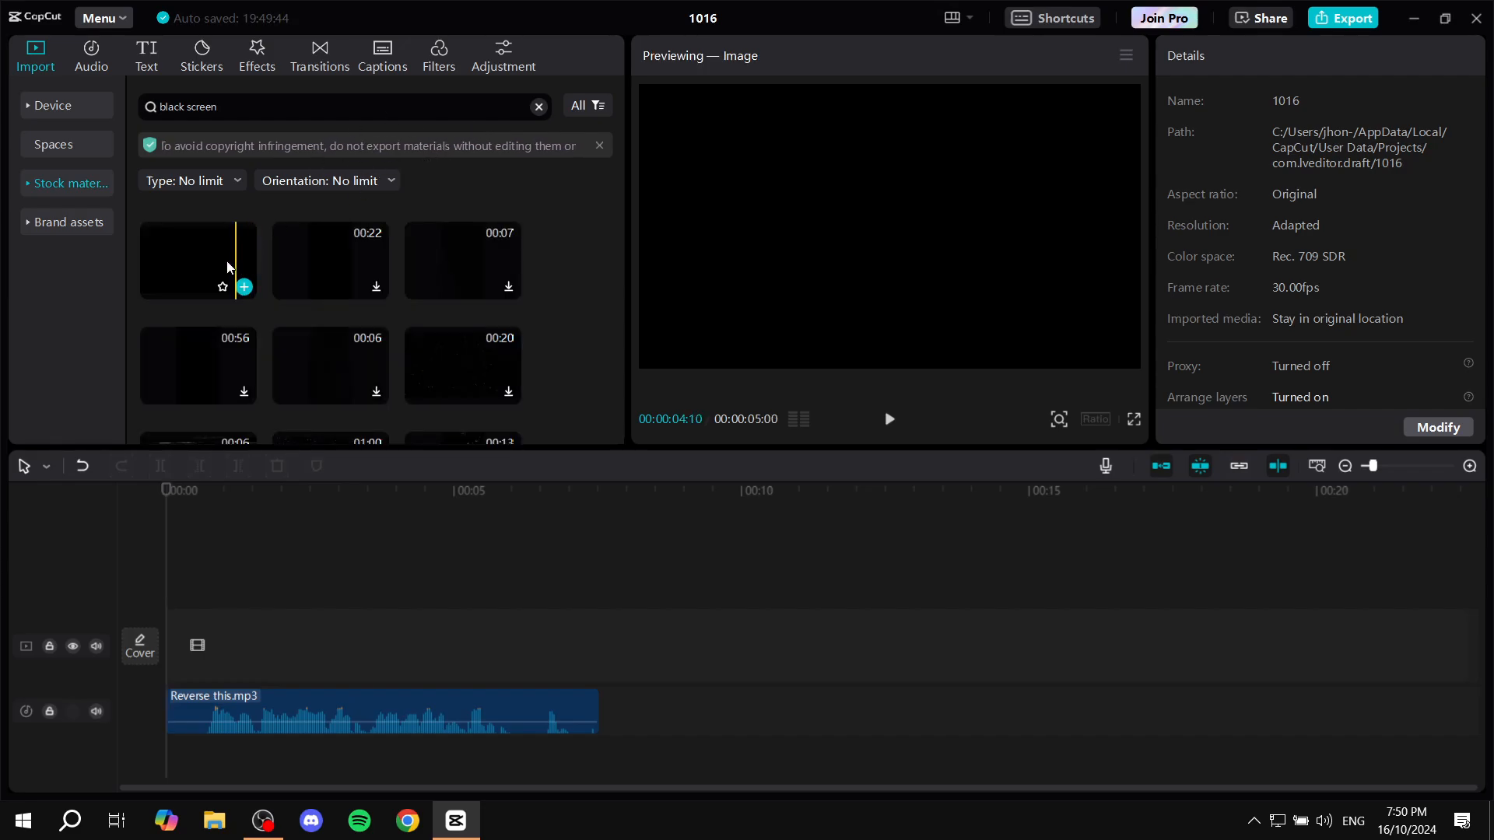
pyautogui.moveTo(227, 267); pyautogui.dragTo(165, 651)
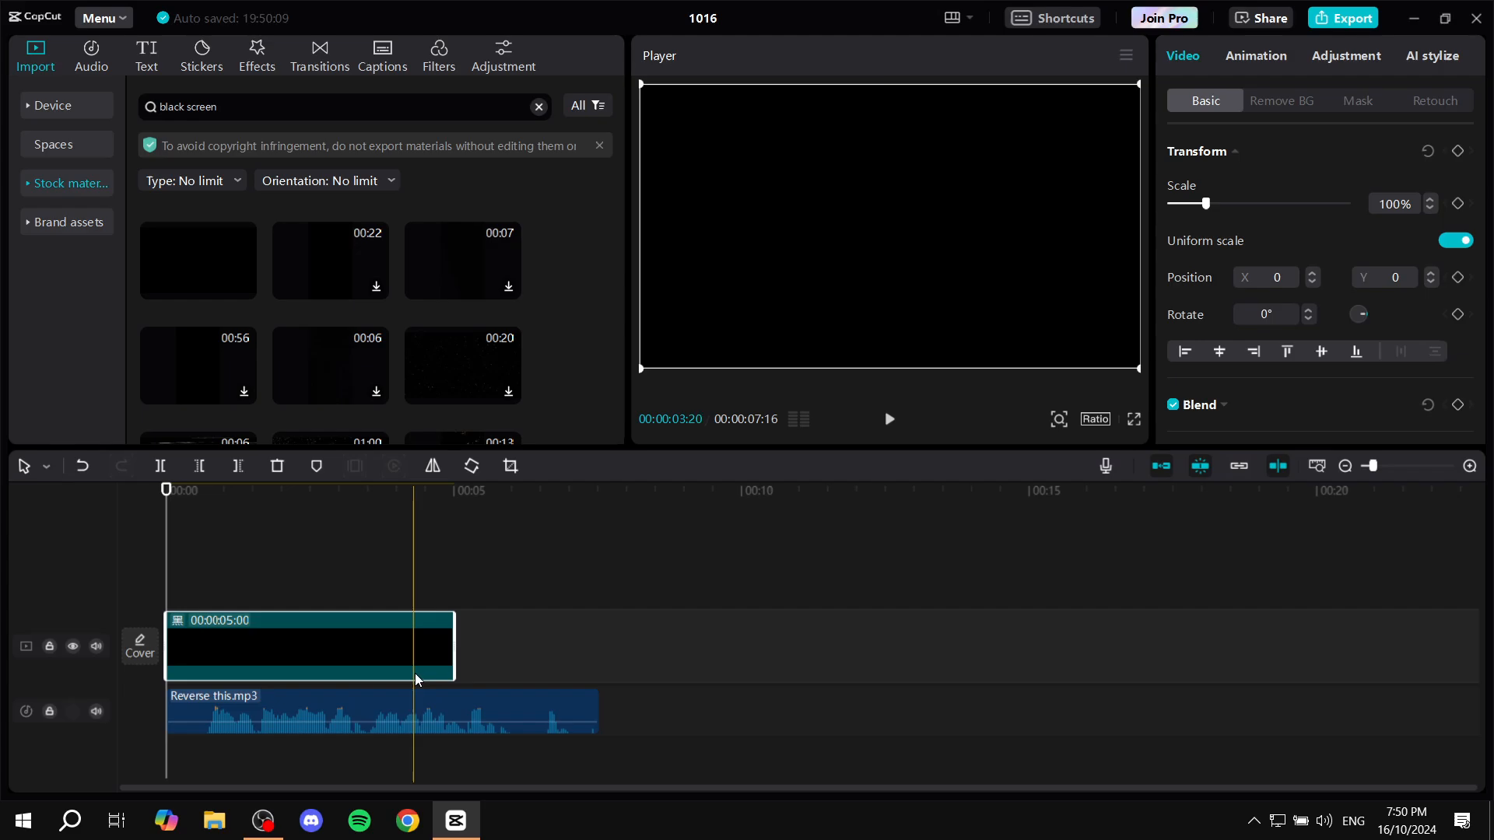
pyautogui.moveTo(455, 651); pyautogui.dragTo(593, 651)
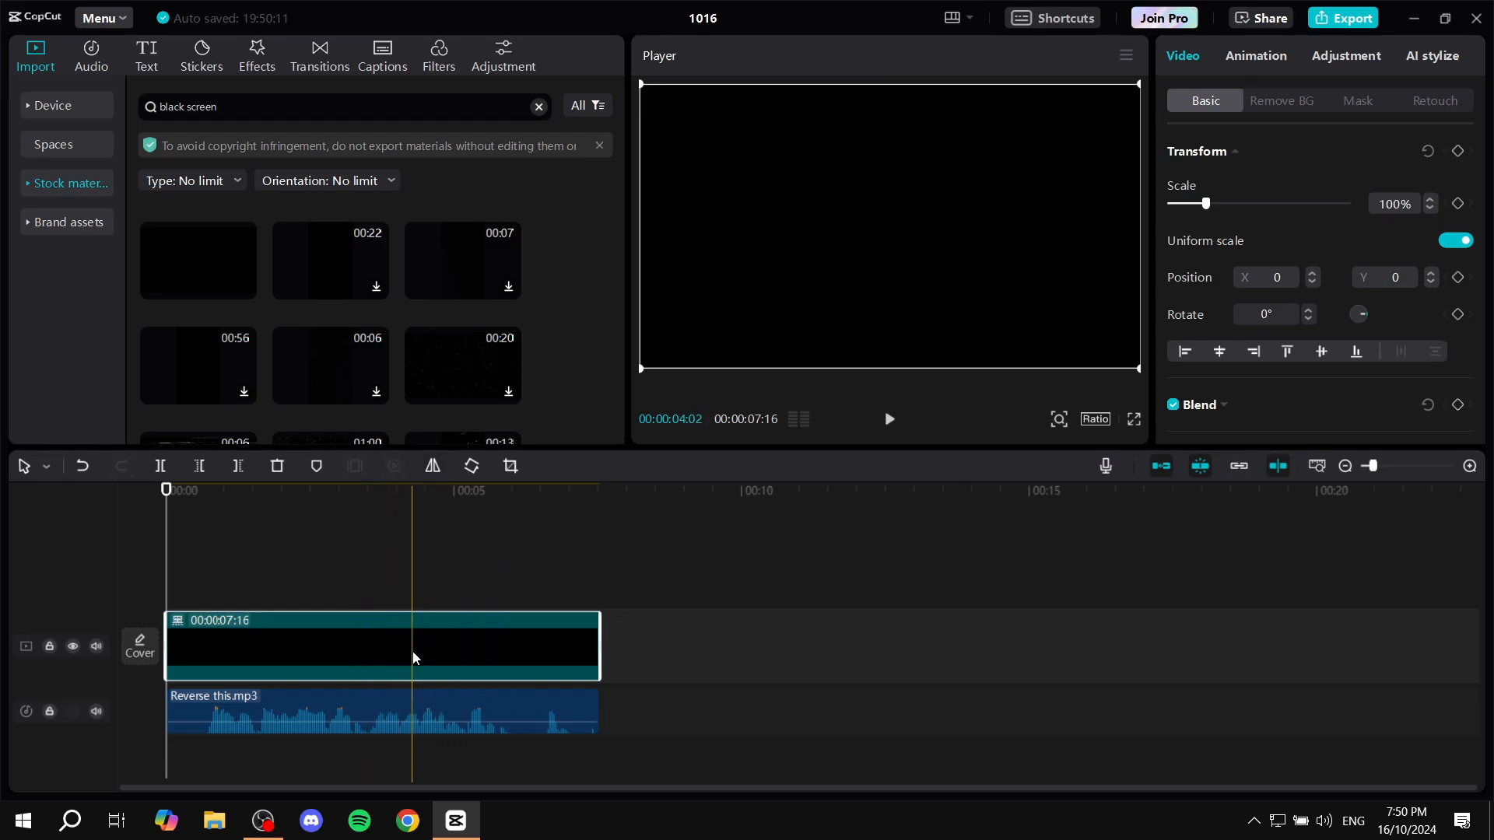
# Step: Export the project as a video named Reverse to the Desktop, and dismiss the sharing options
pyautogui.click(1325, 25)
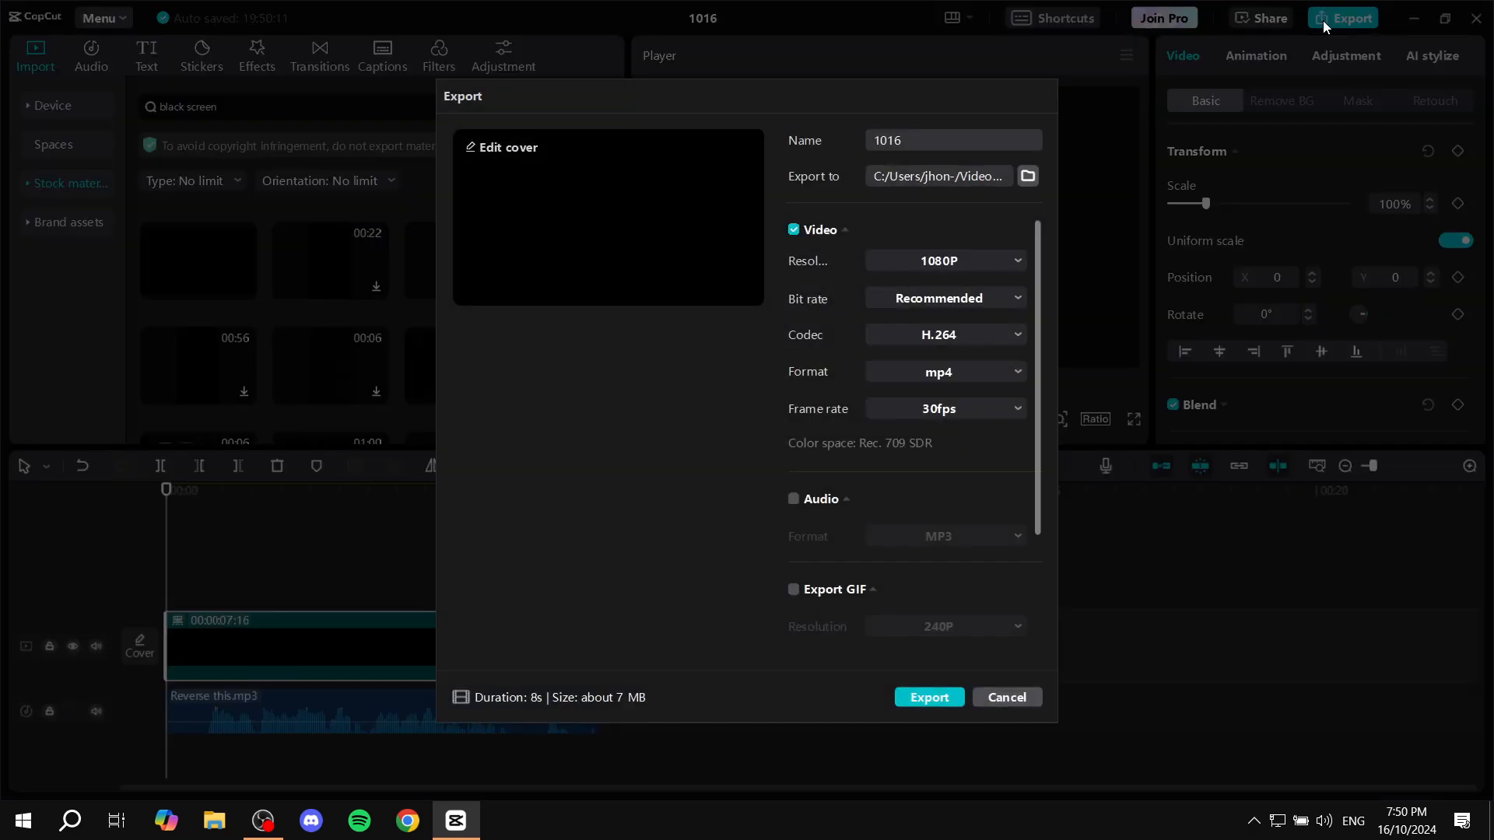
pyautogui.click(1030, 176)
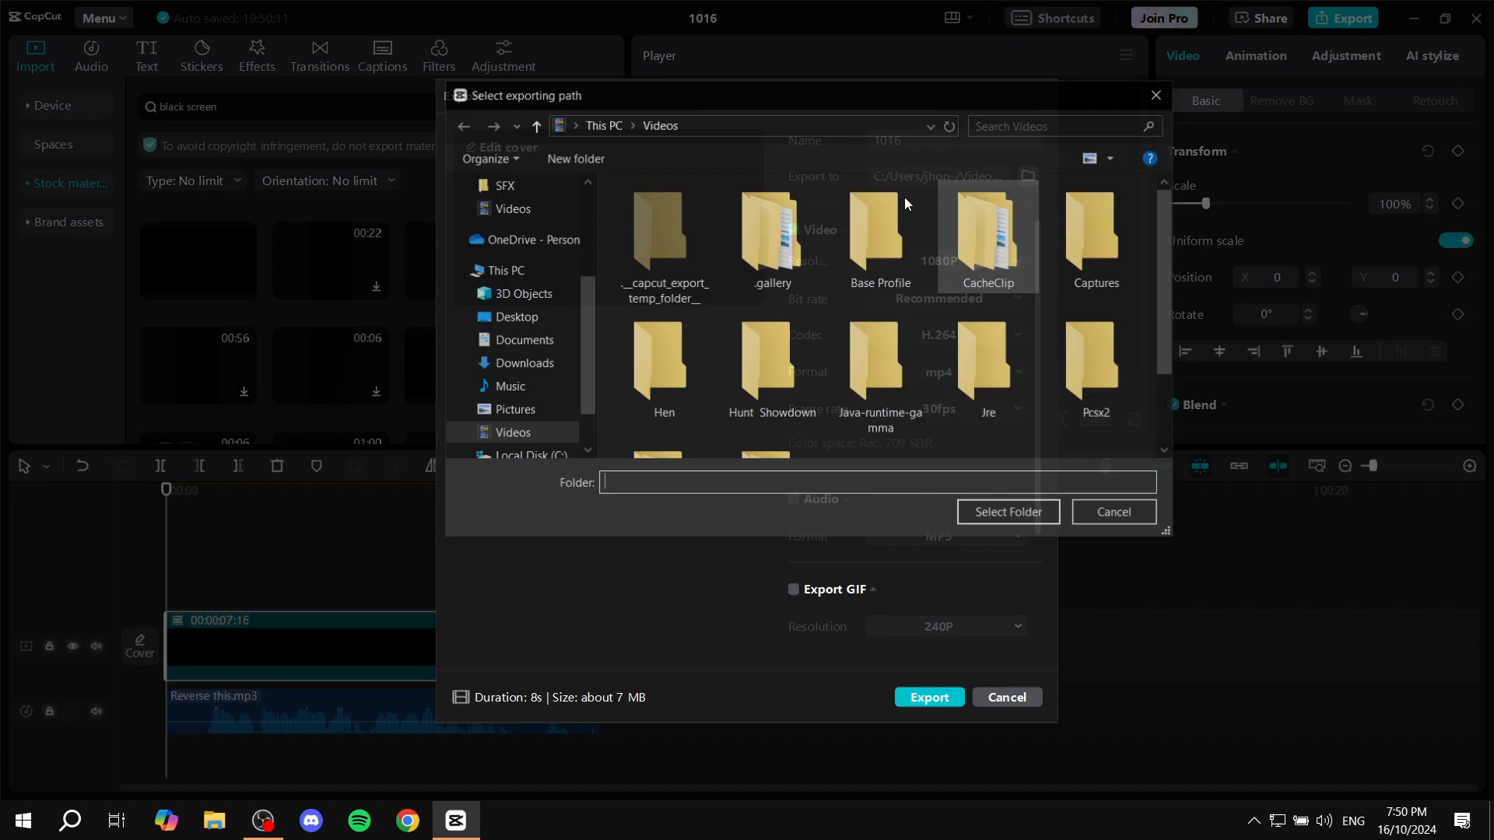
pyautogui.click(530, 323)
pyautogui.click(1029, 516)
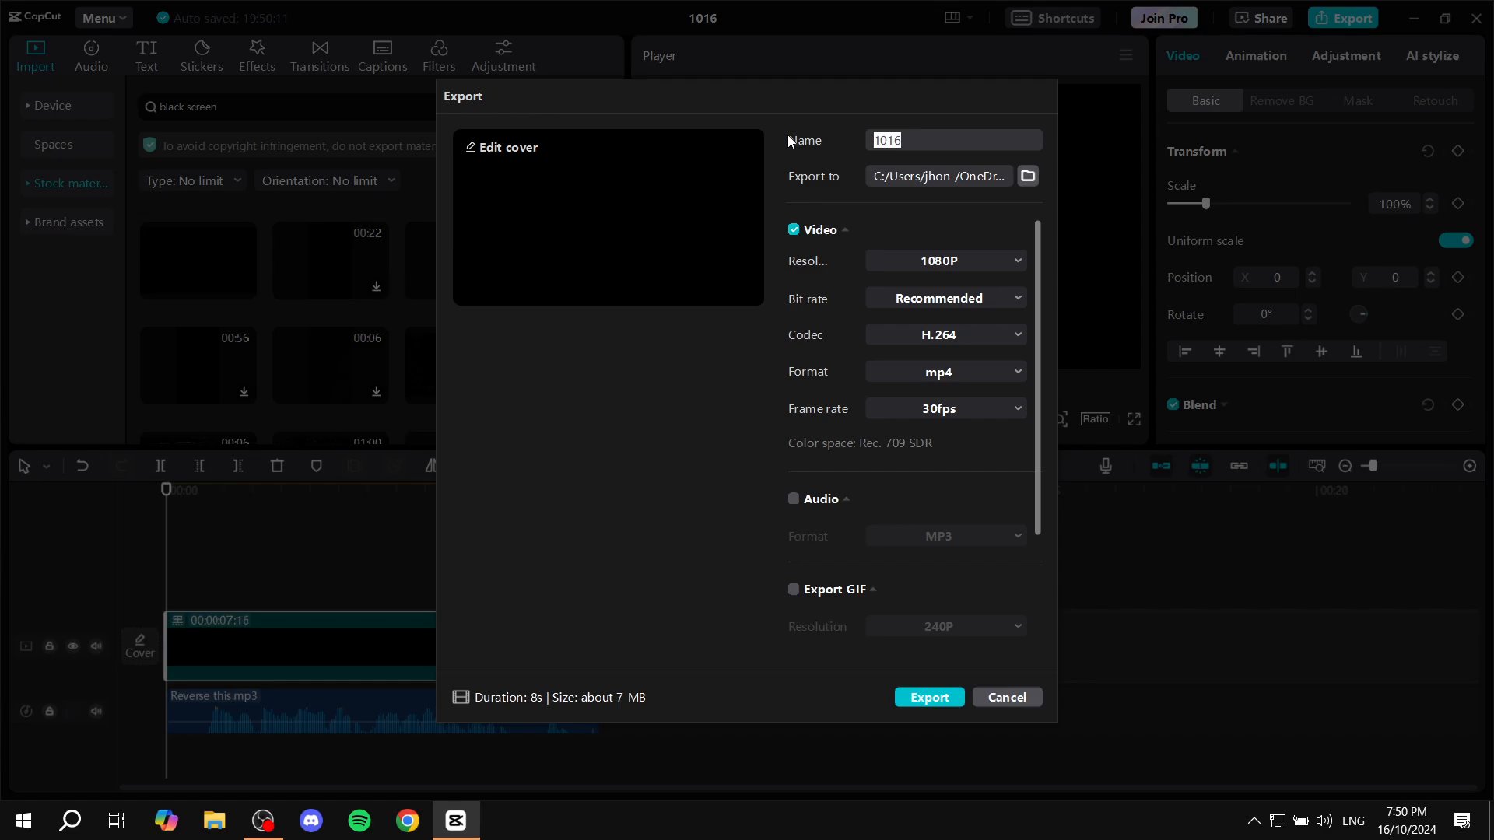
pyautogui.write('Reverse')
pyautogui.click(930, 698)
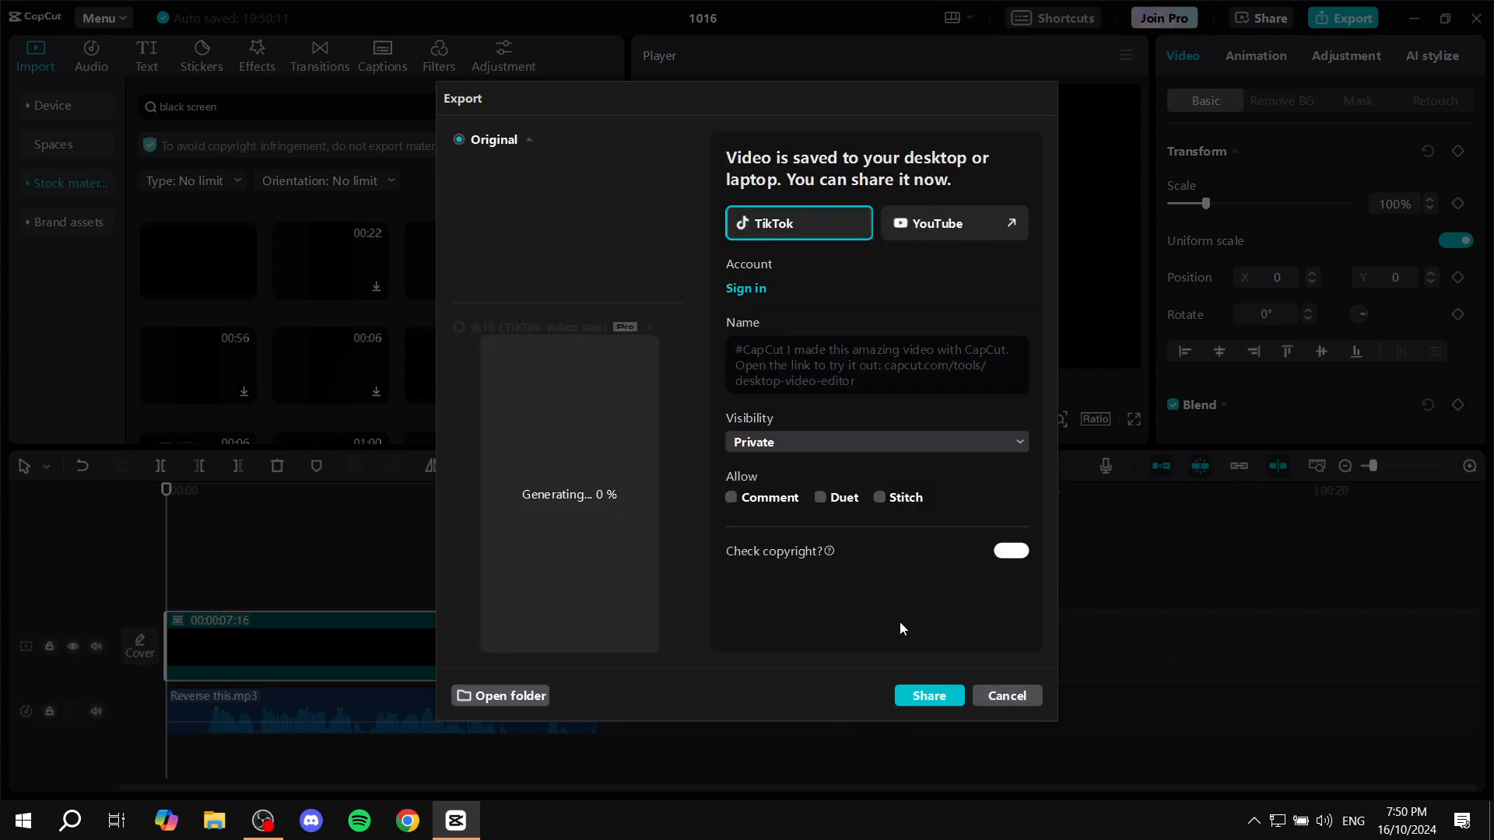
pyautogui.click(1007, 697)
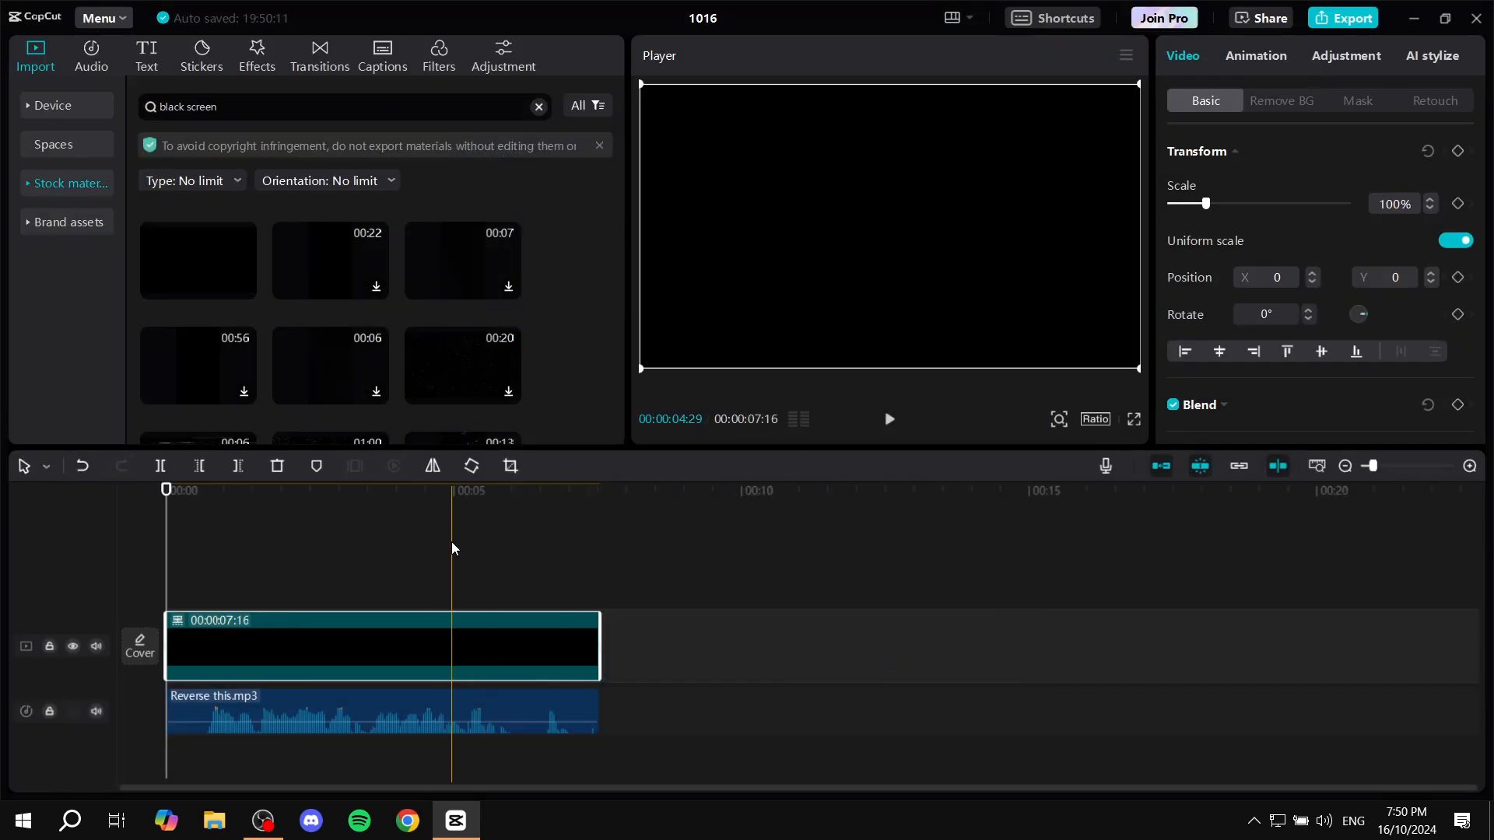
# Step: Delete the black screen clip and the Reverse this.mp3 audio from the timeline
pyautogui.press('Delete')
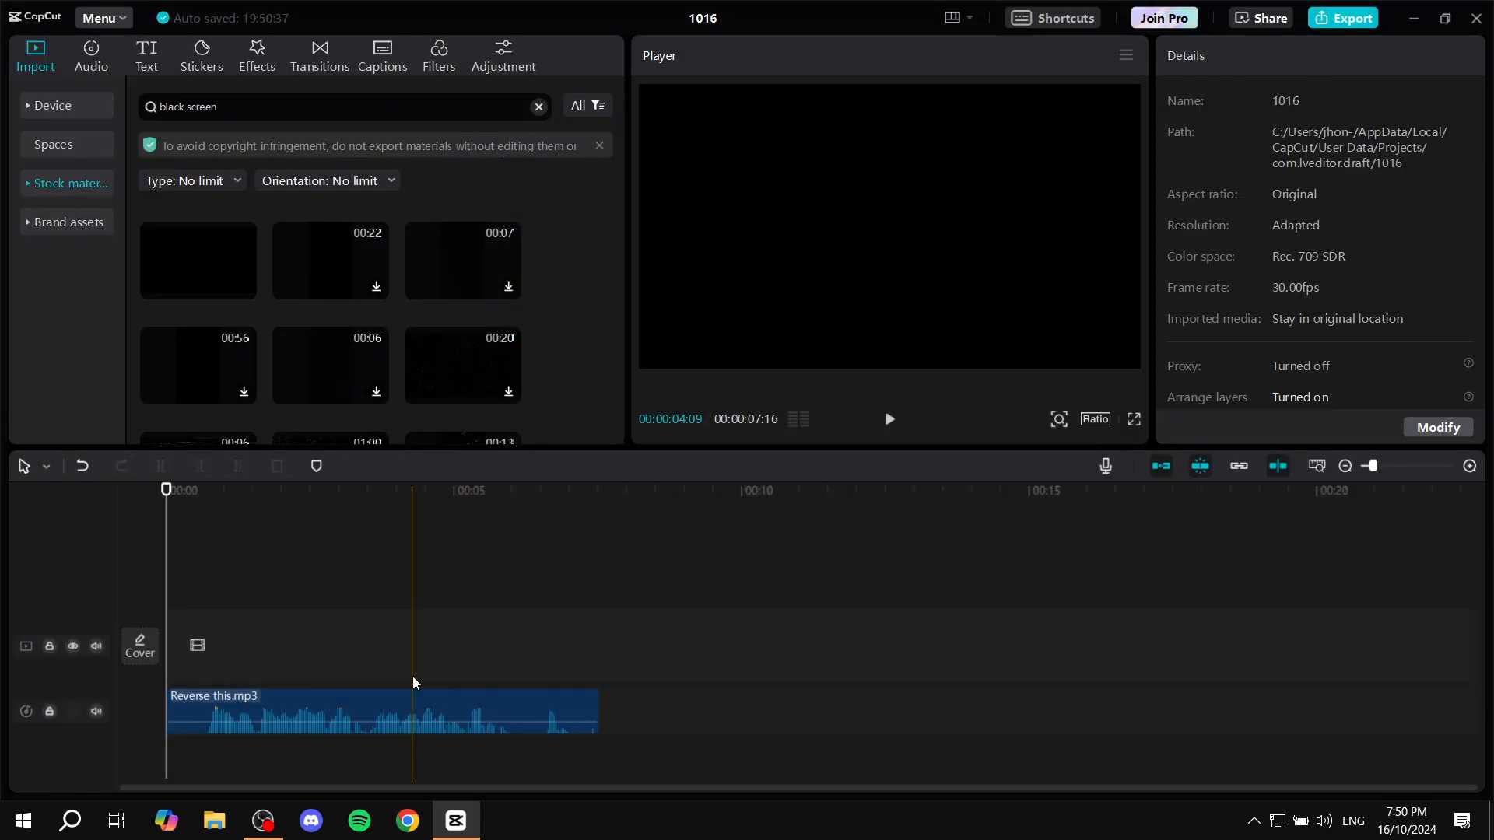
pyautogui.click(403, 706)
pyautogui.press('Delete')
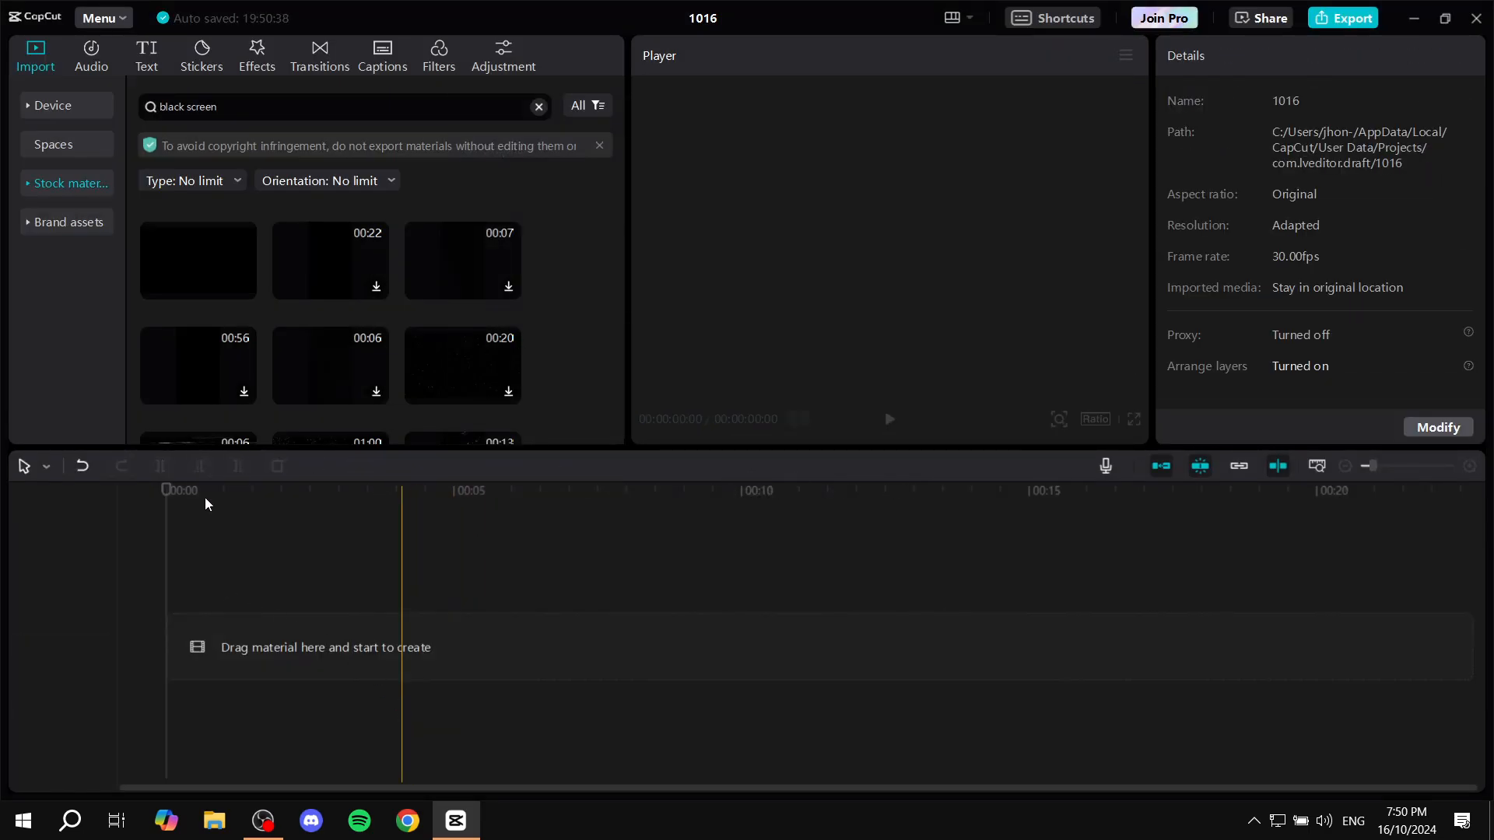
# Step: Import the exported video Reverse.mp4 from the Desktop into the project's device media
pyautogui.click(81, 105)
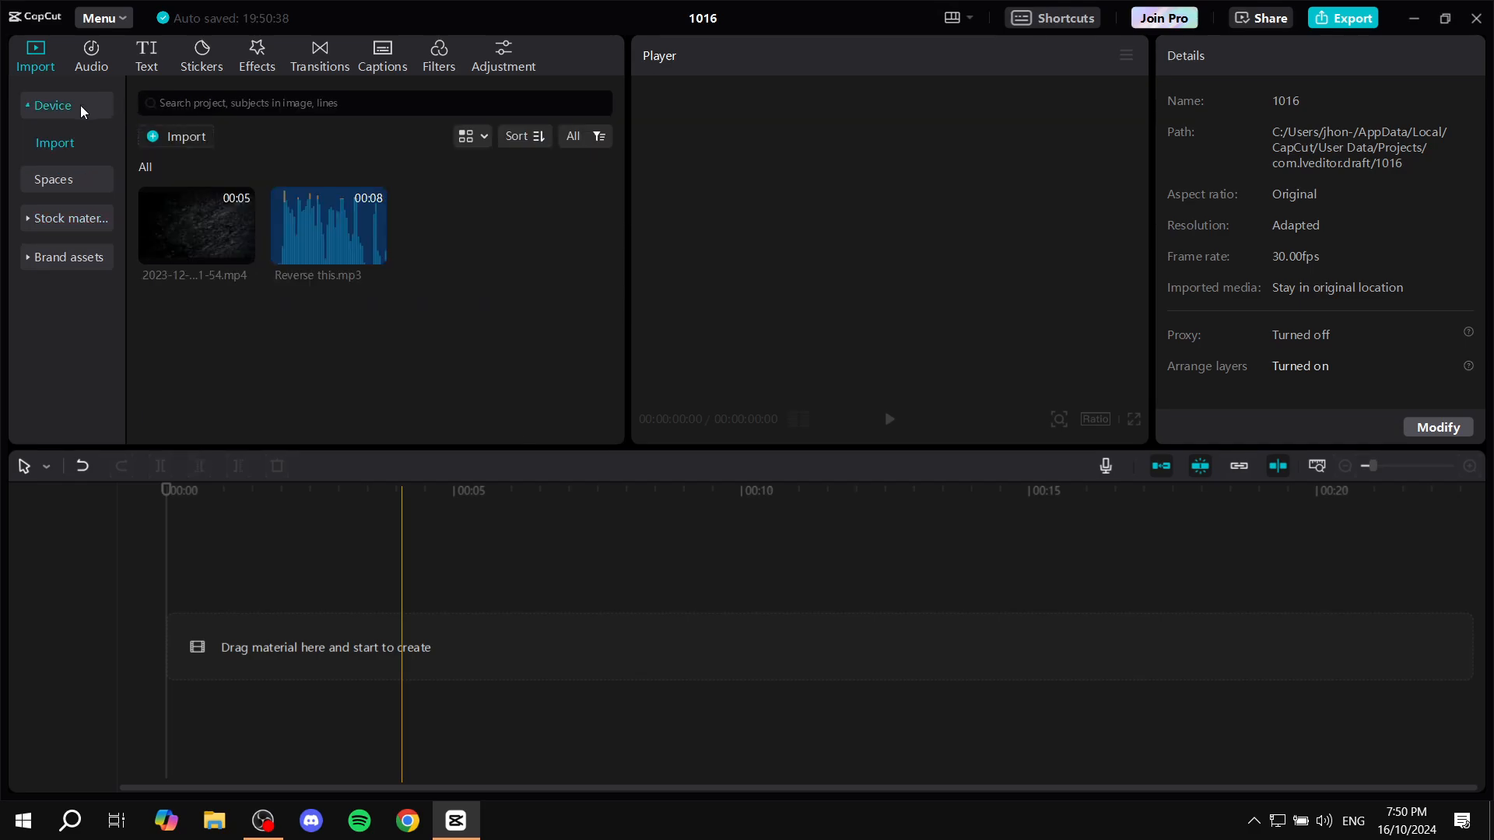
pyautogui.click(201, 136)
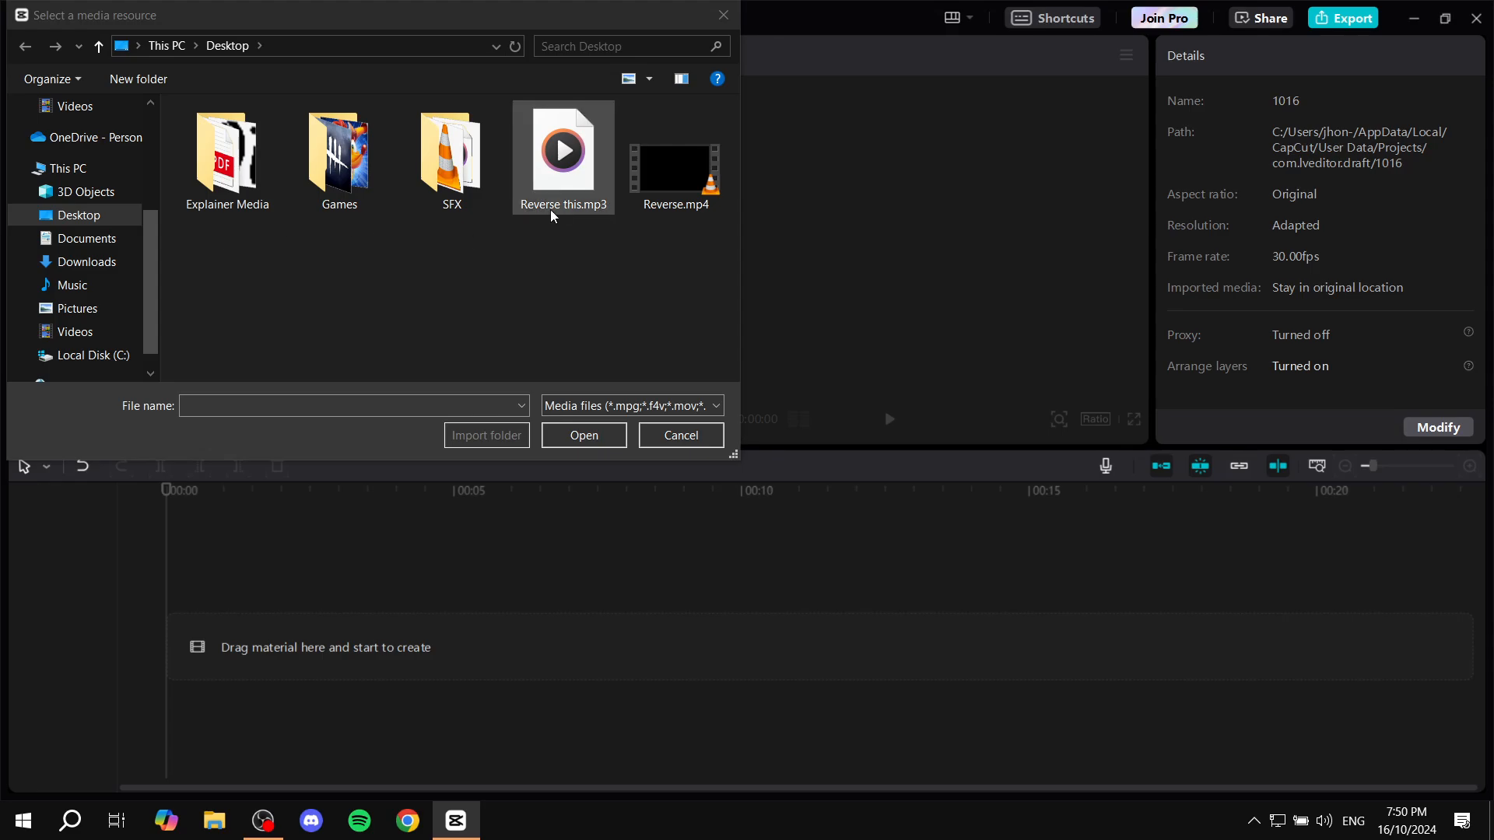
pyautogui.doubleClick(677, 166)
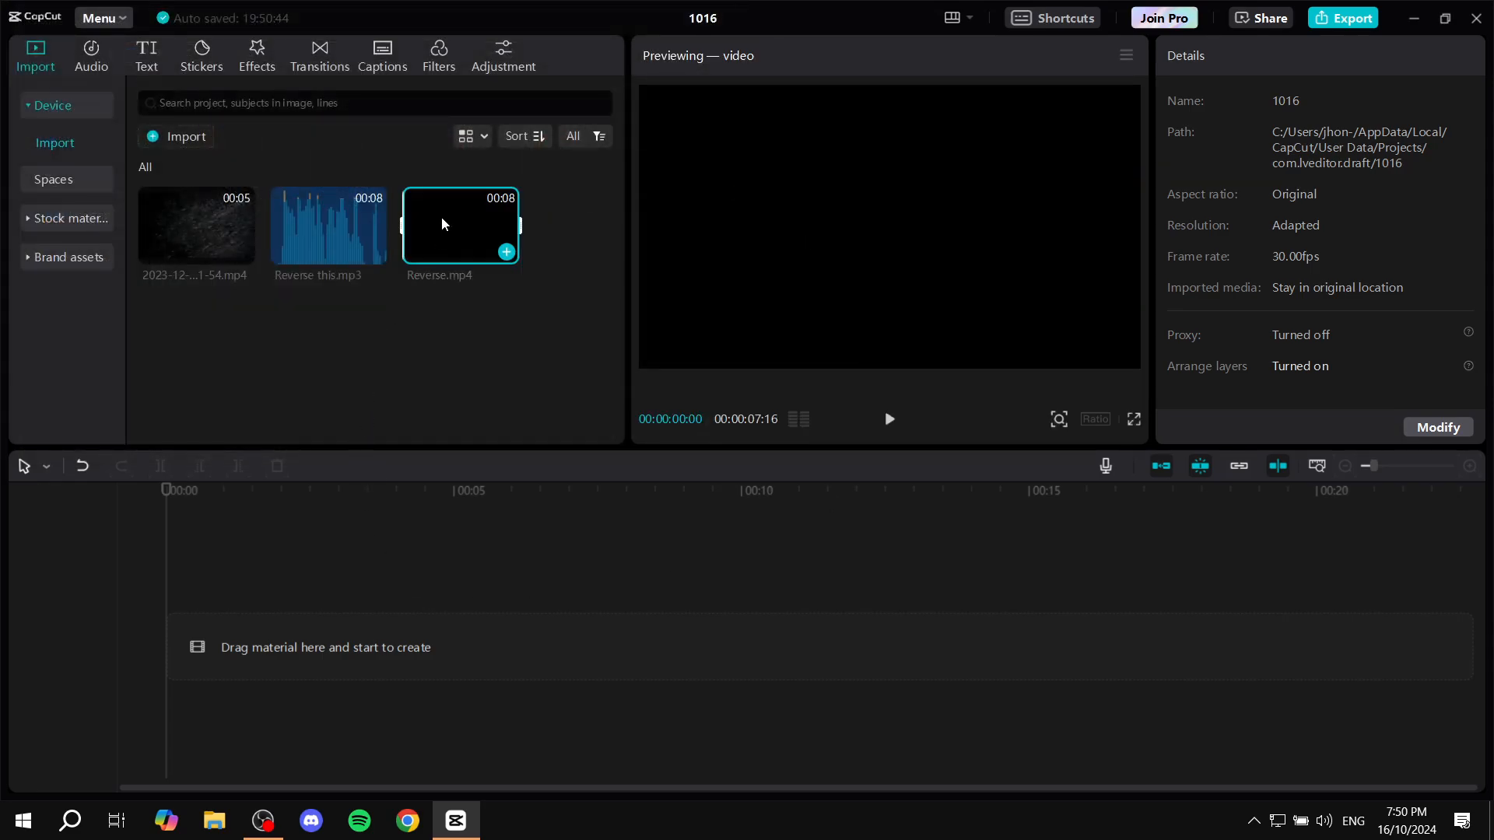
# Step: Place Reverse.mp4 at the start of the timeline and reverse the clip
pyautogui.moveTo(442, 217); pyautogui.dragTo(179, 639)
pyautogui.moveTo(442, 660); pyautogui.dragTo(440, 654)
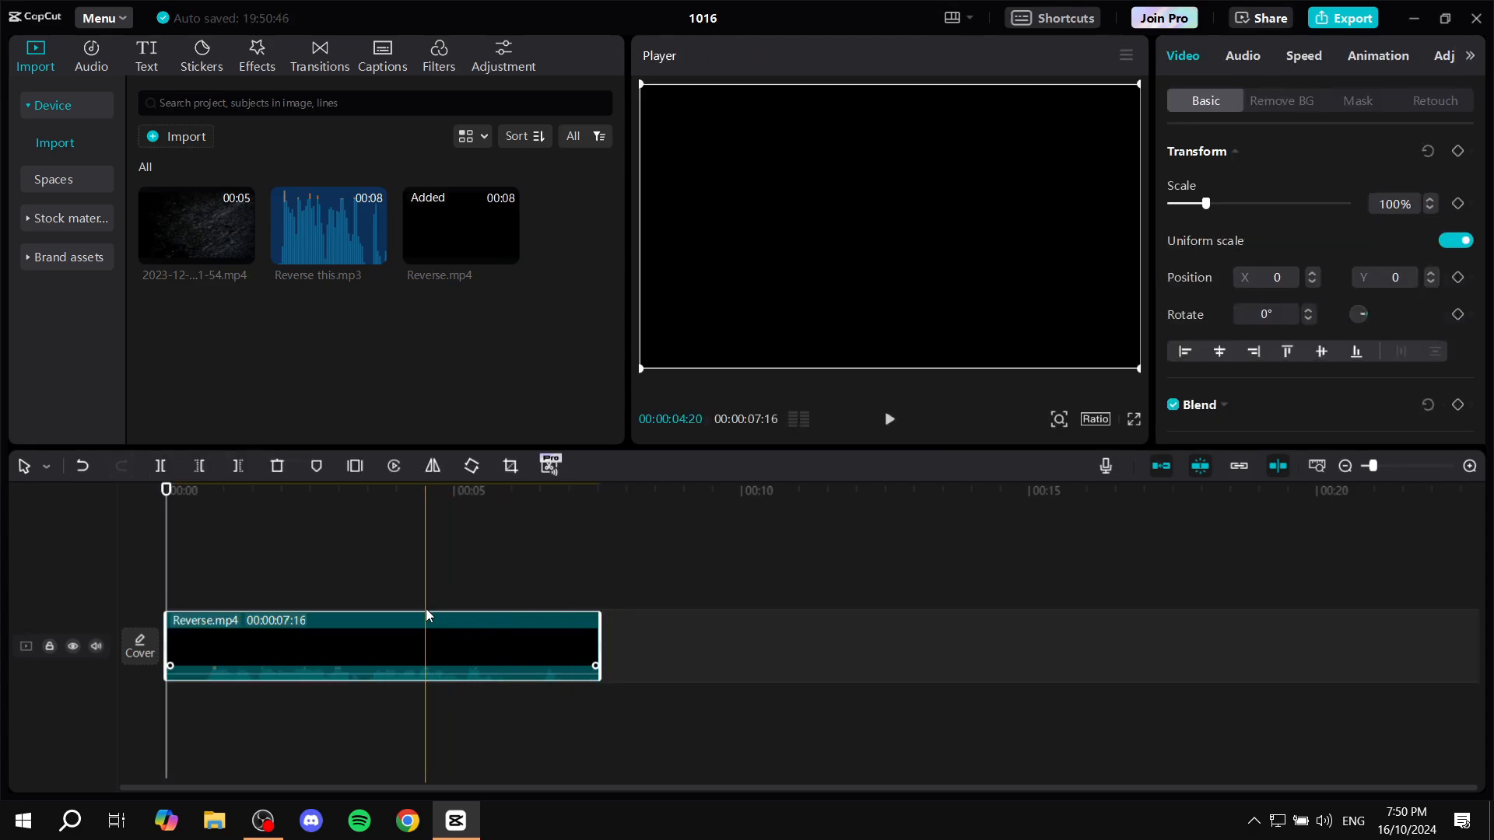
pyautogui.click(393, 465)
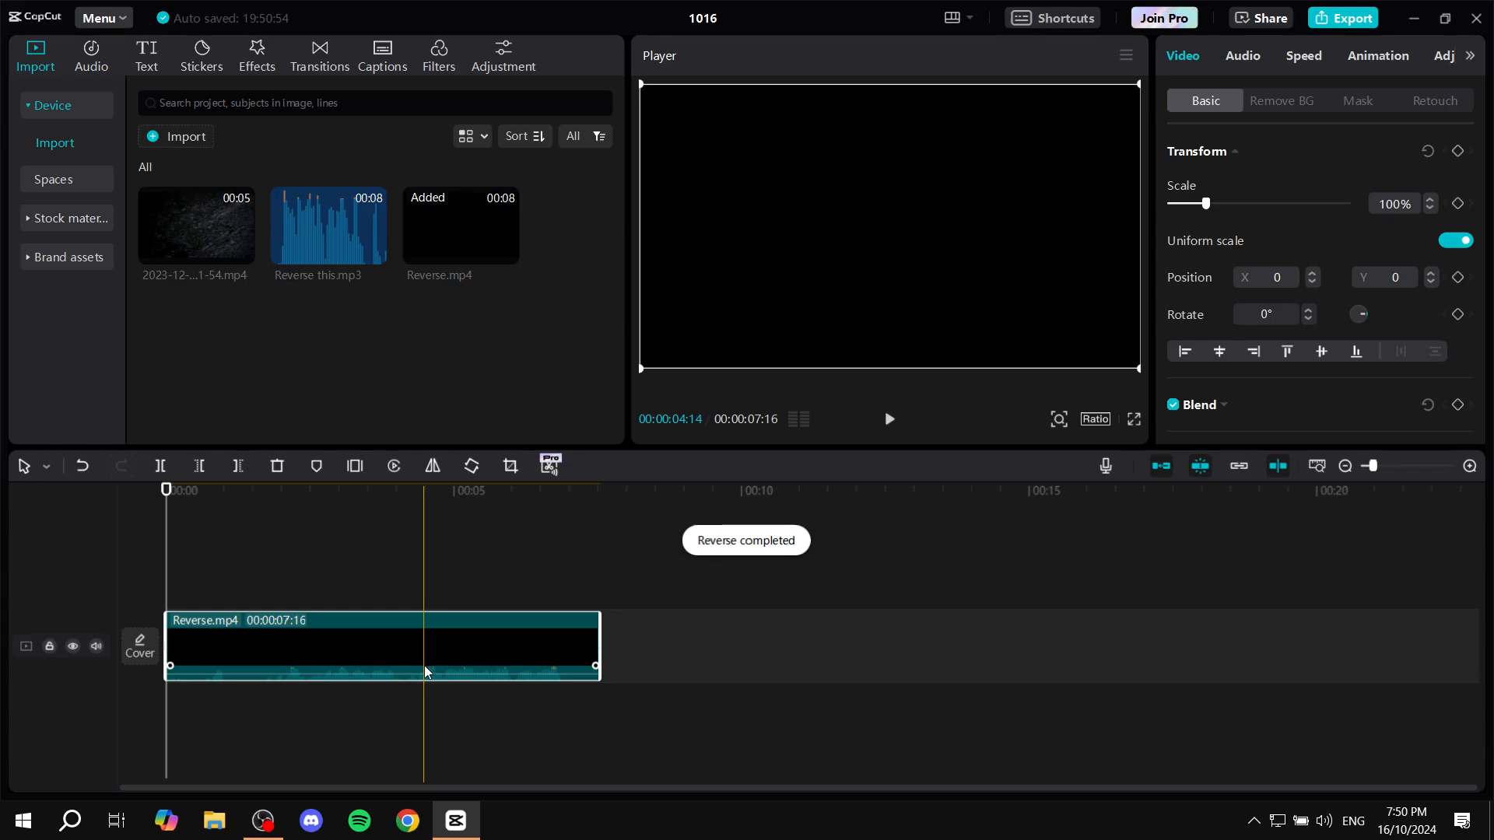
# Step: Extract the audio from the reversed Reverse.mp4 clip and delete its video from the timeline
pyautogui.rightClick(425, 670)
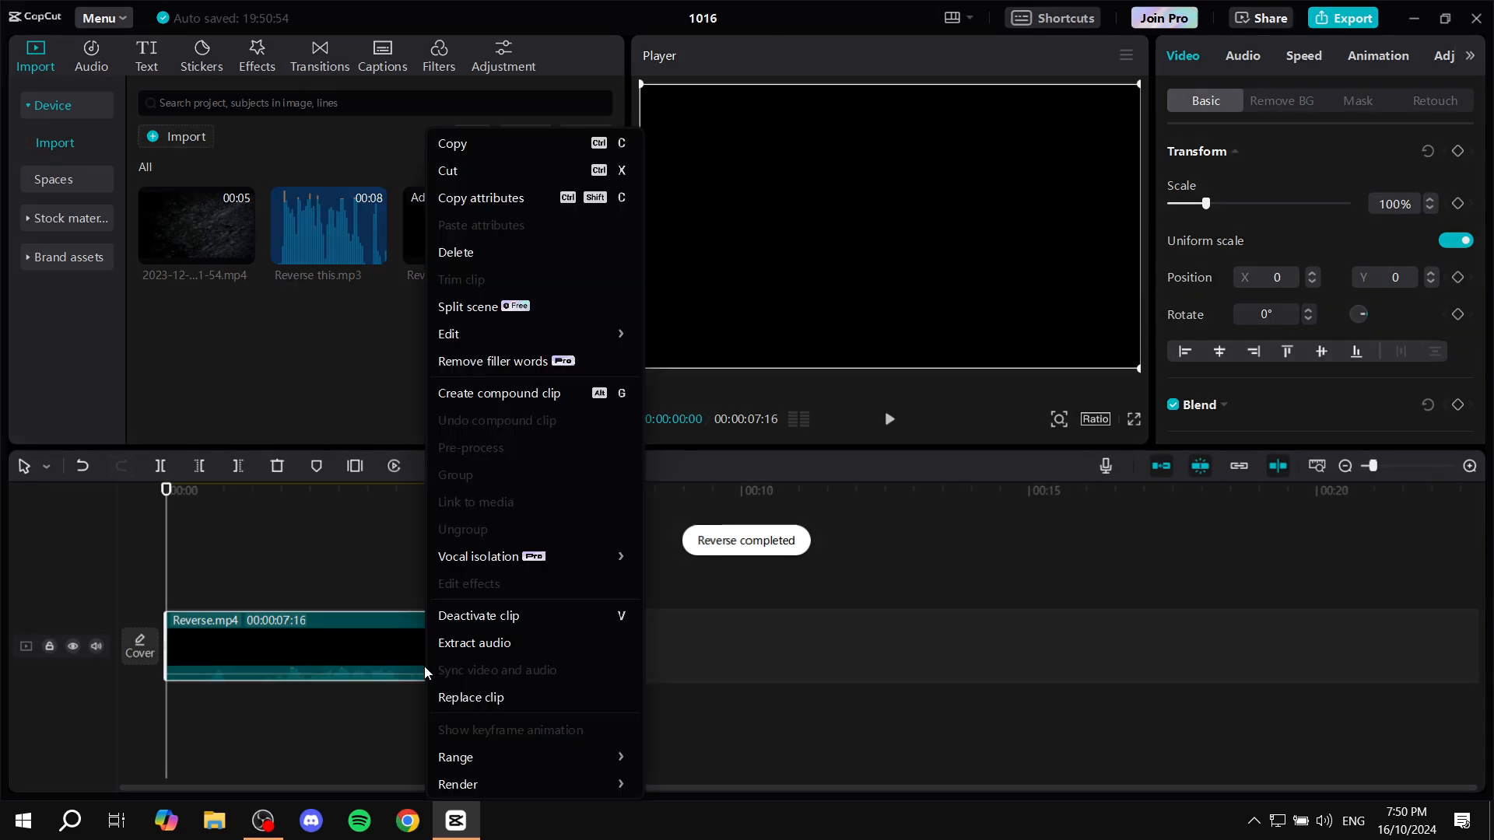
pyautogui.click(478, 650)
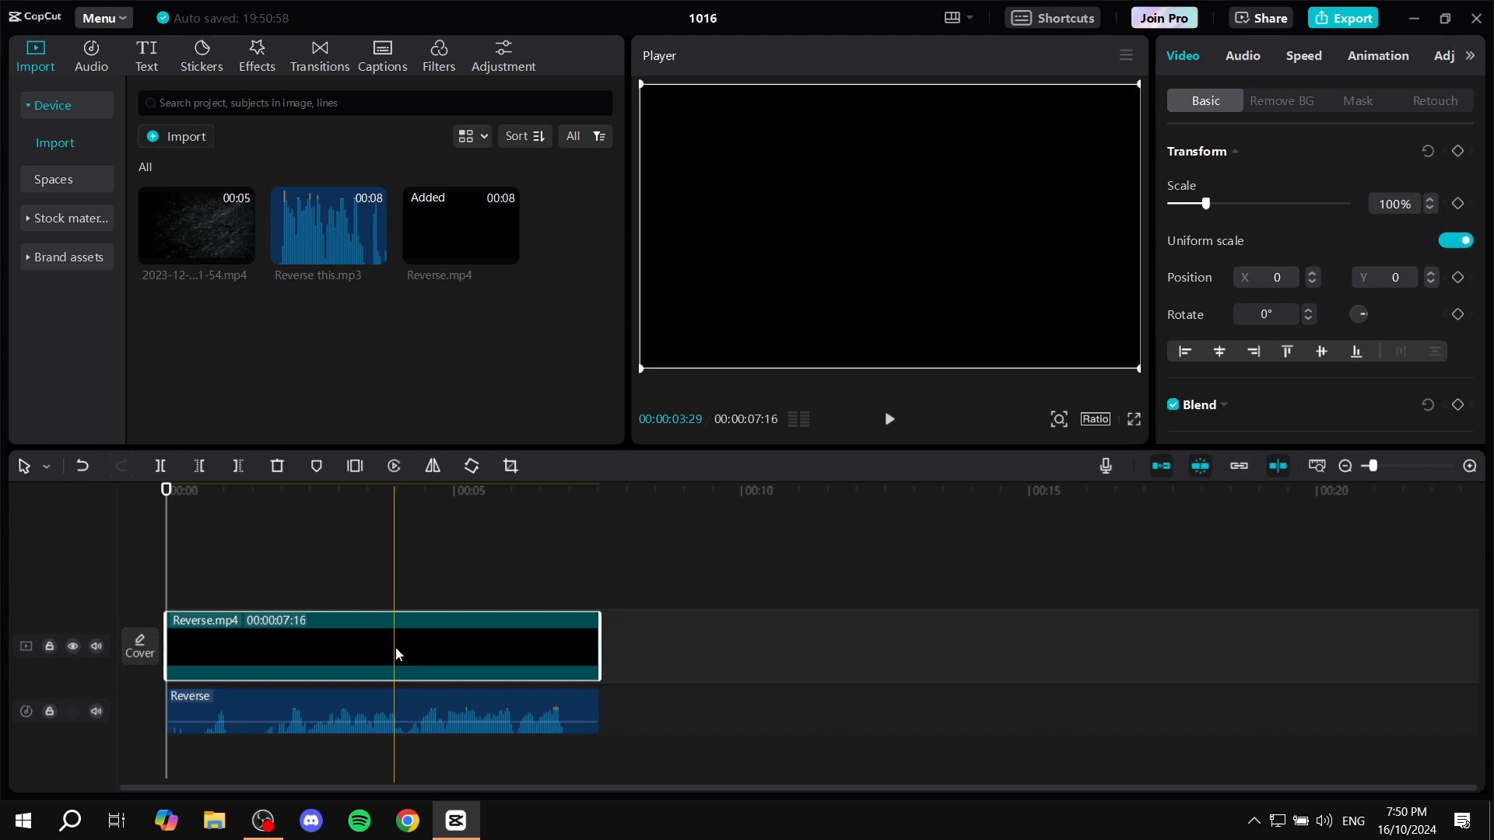
pyautogui.press('Delete')
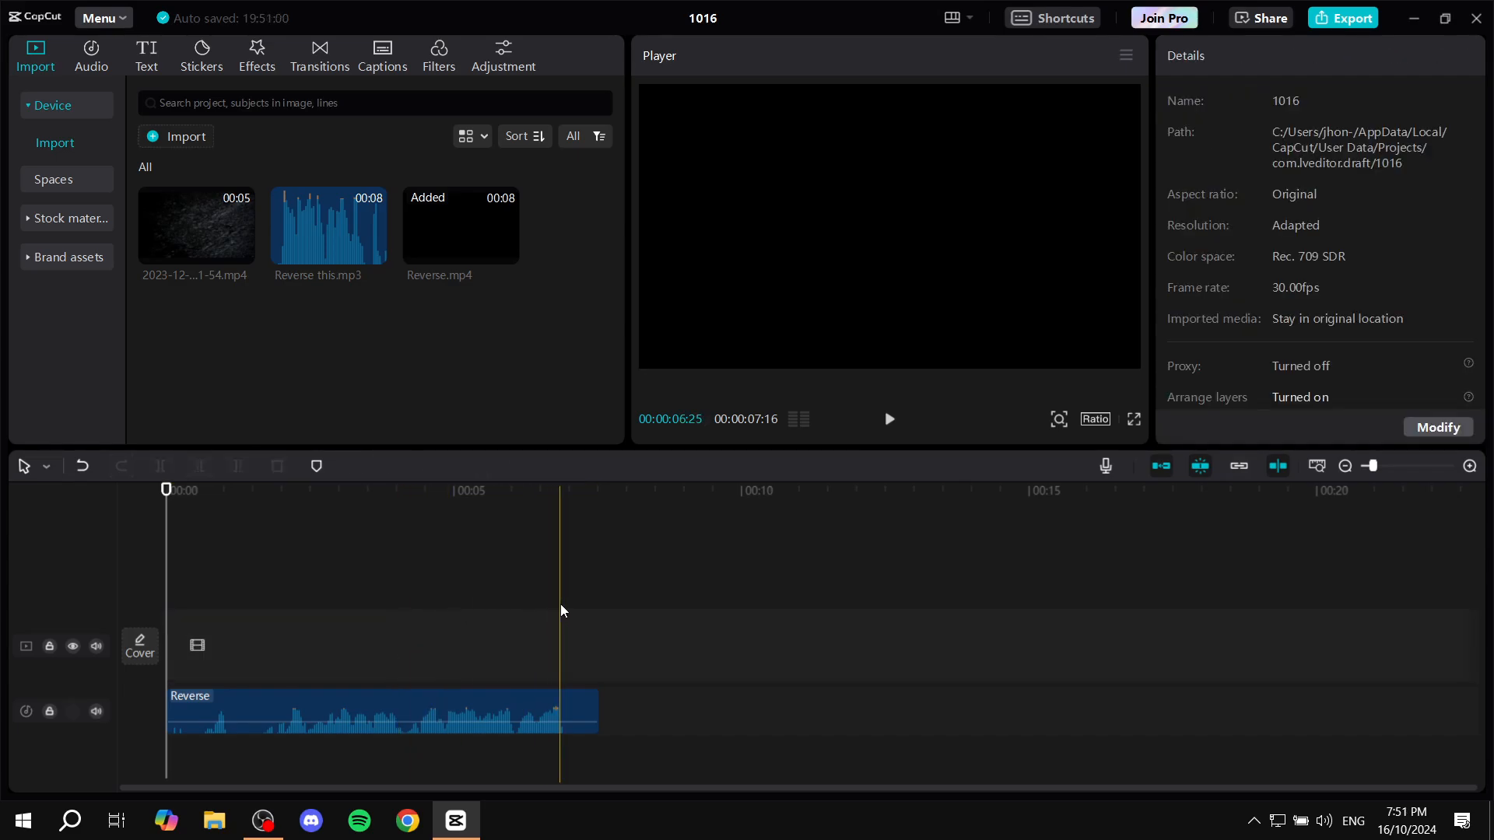